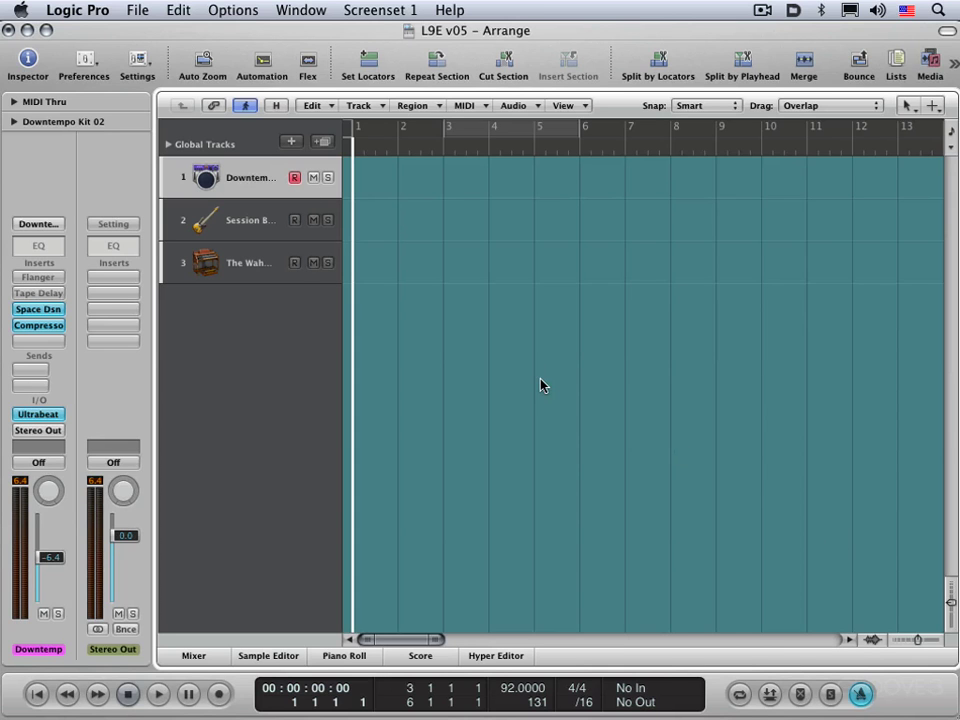
# Play the project while performing the drum part on the first track, stop, and capture the performance as a recorded region
pyautogui.press('space')
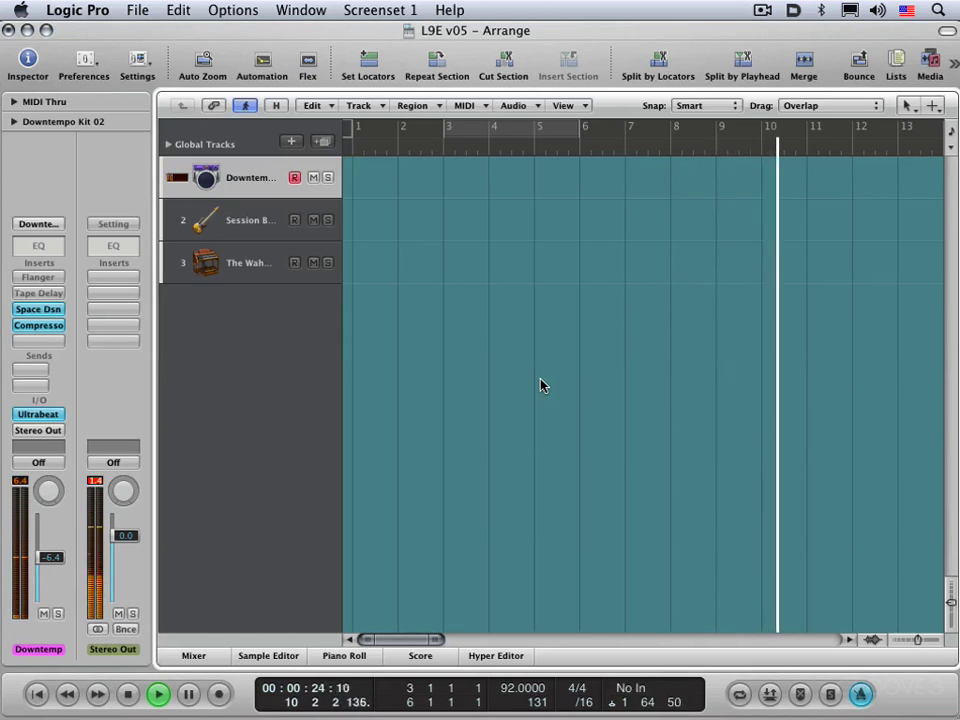
pyautogui.press('space')
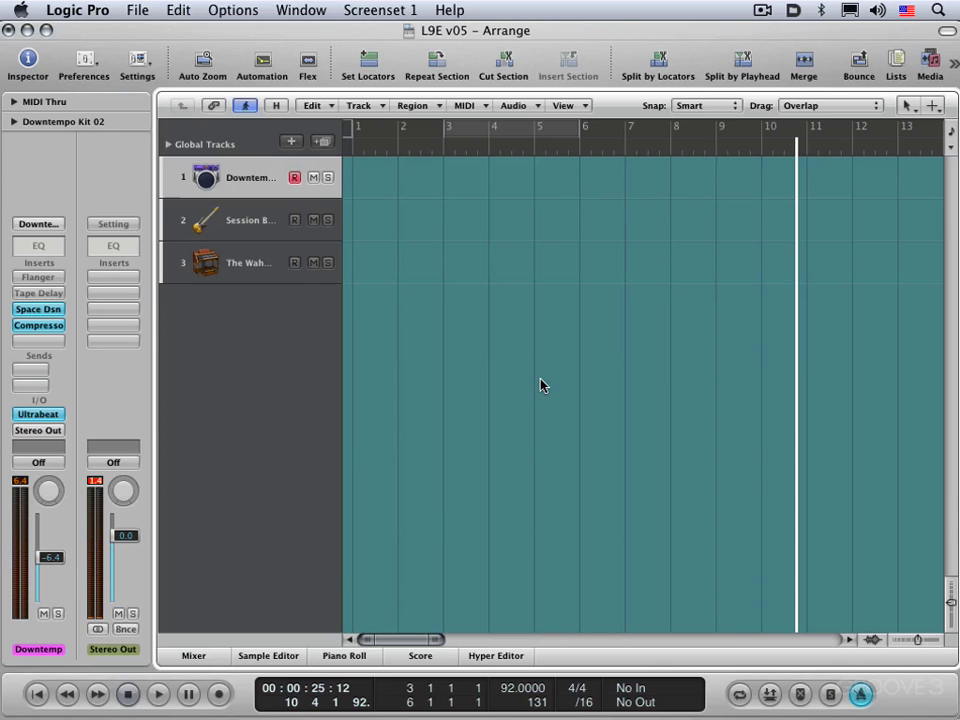
pyautogui.hotkey('shift', 'r')
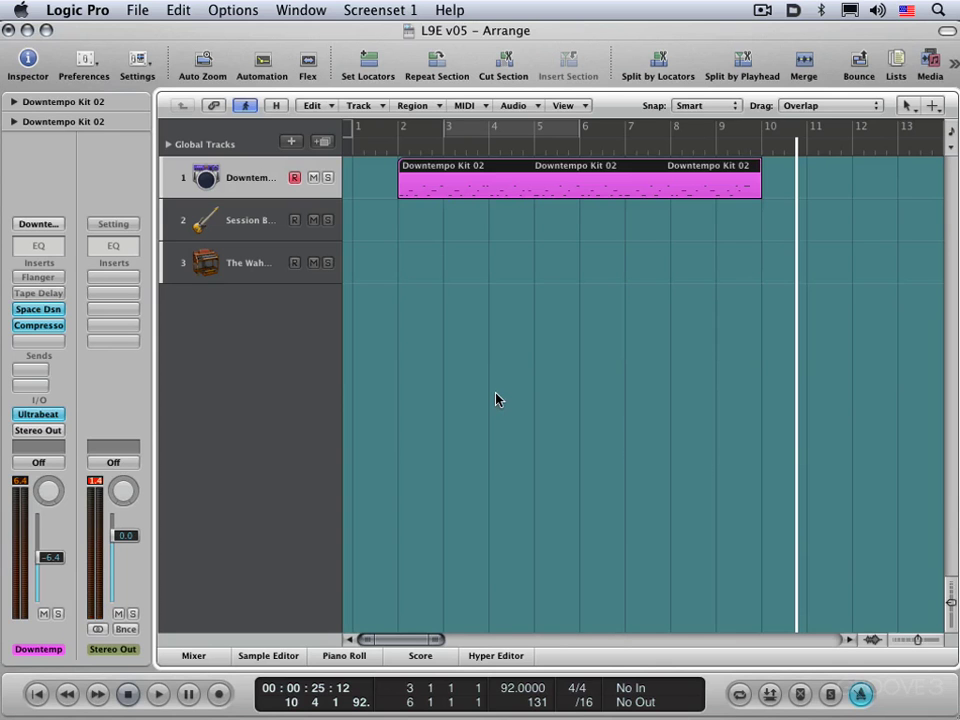
# Show the region parameters, deselect the drum region, and add a second Downtempo Kit 02 track directly below the first
pyautogui.click(14, 102)
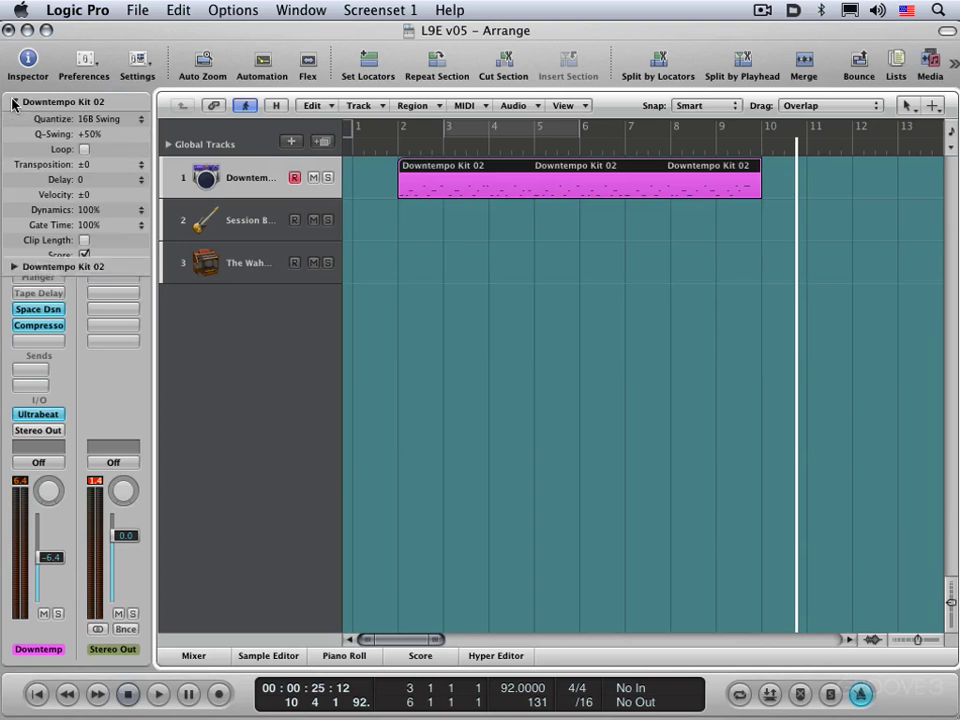
pyautogui.click(493, 249)
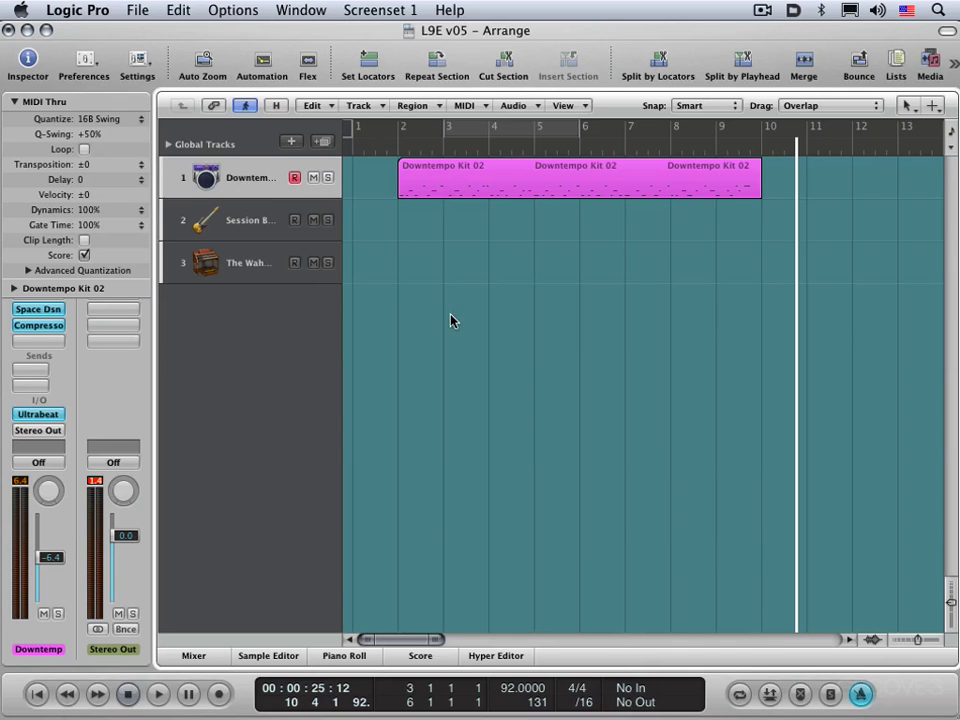
pyautogui.press('super+d')
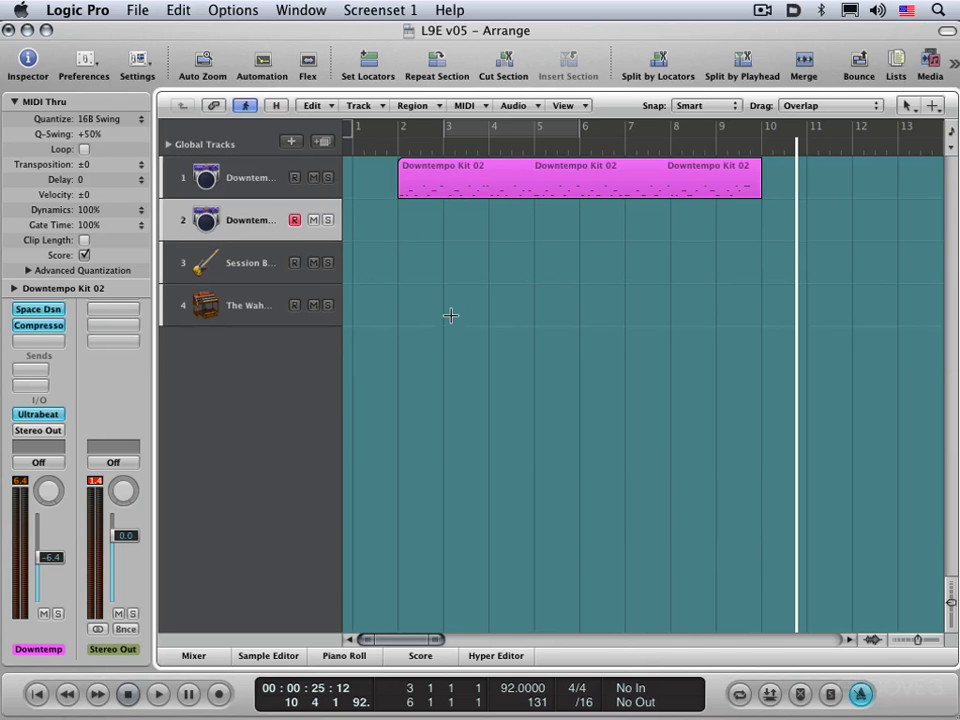
# Play from the project start while performing the hi-hat part, and capture the performance as a region on the second track
pyautogui.click(400, 150)
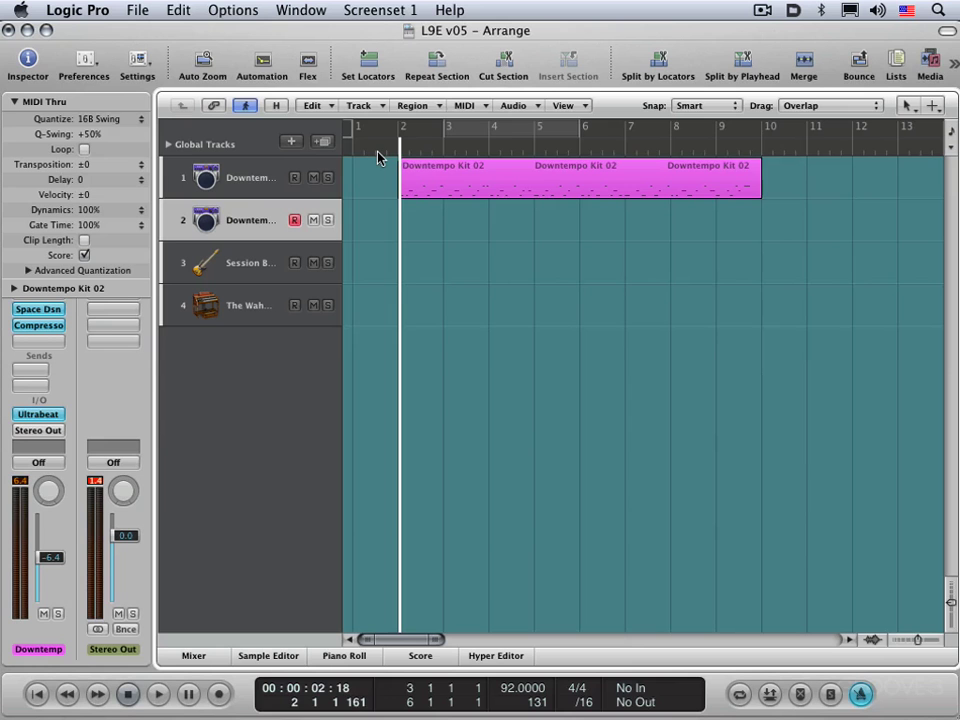
pyautogui.press('Return')
pyautogui.press('space')
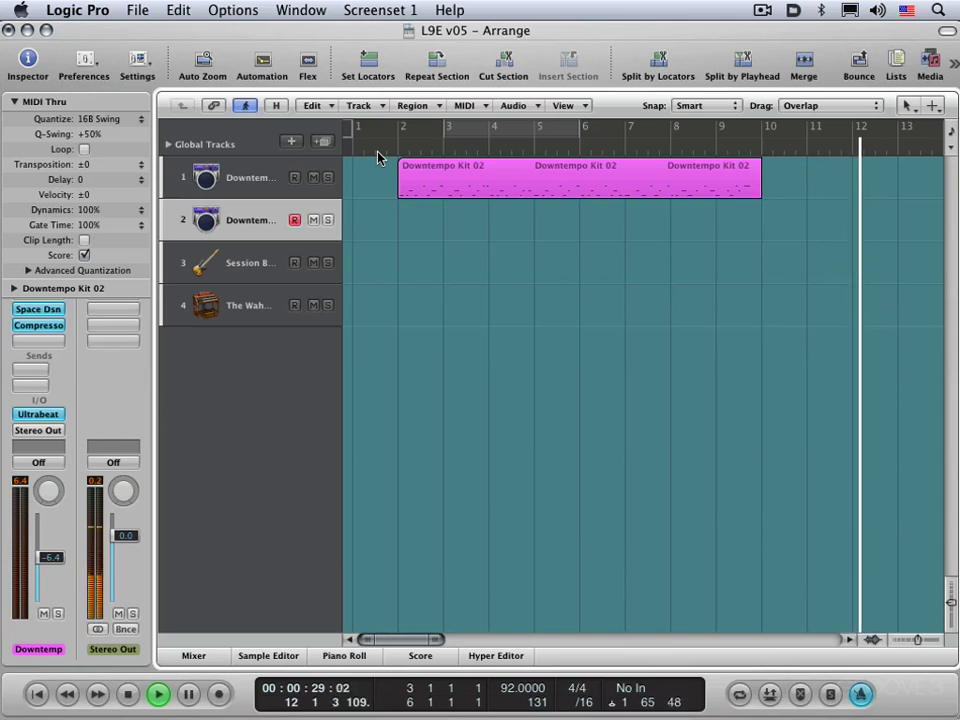
pyautogui.press('super+shift+v')
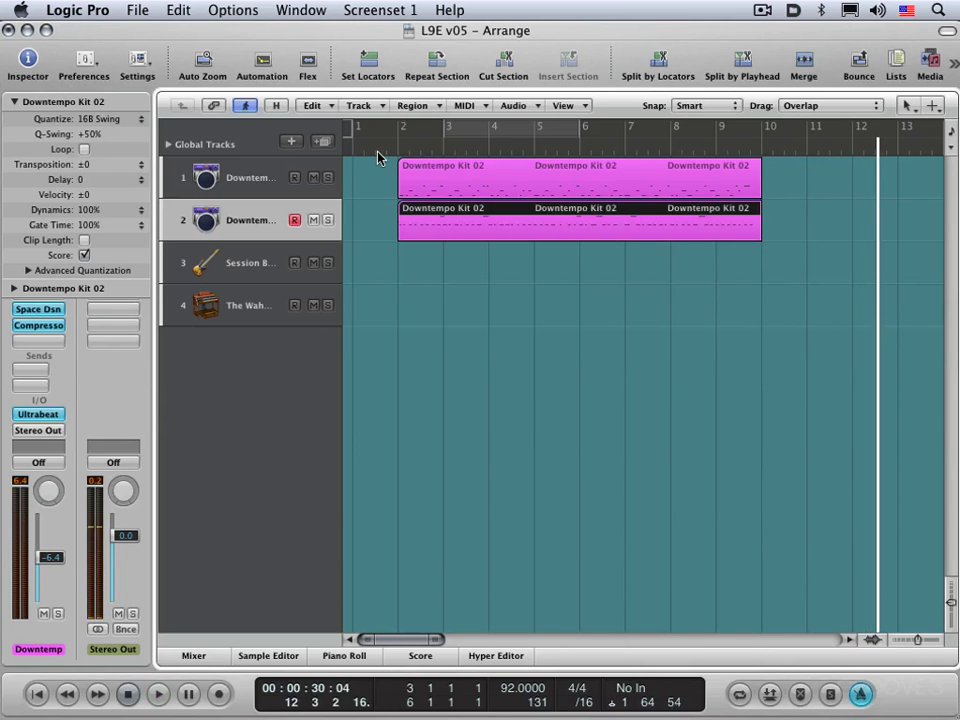
# Name the first track "drums" and the second track "hi hats"
pyautogui.click(242, 178)
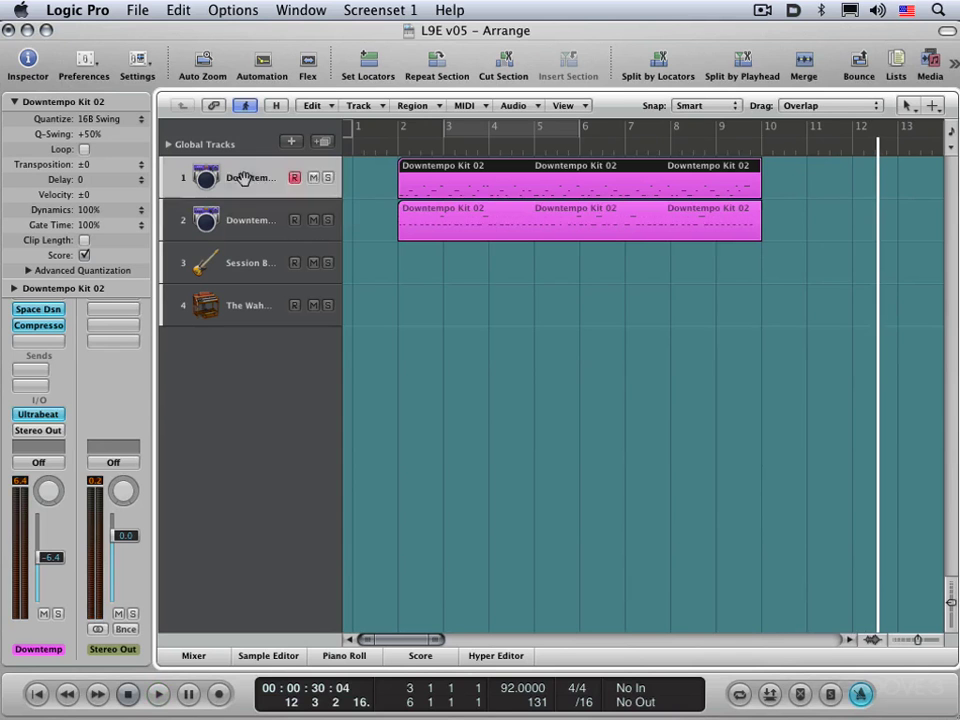
pyautogui.doubleClick(243, 179)
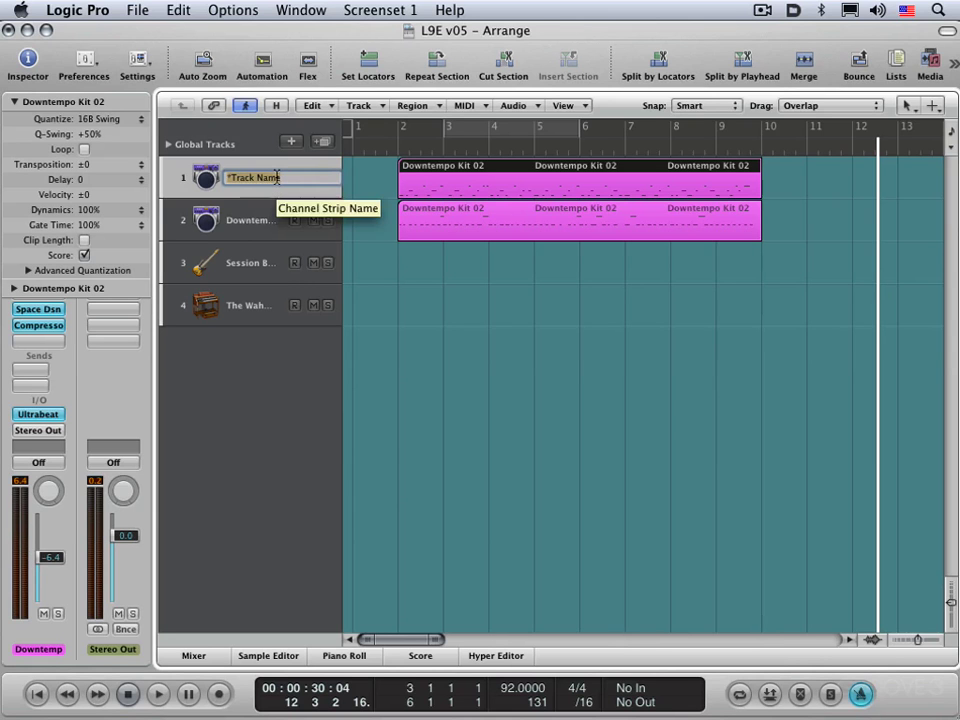
pyautogui.write('drums')
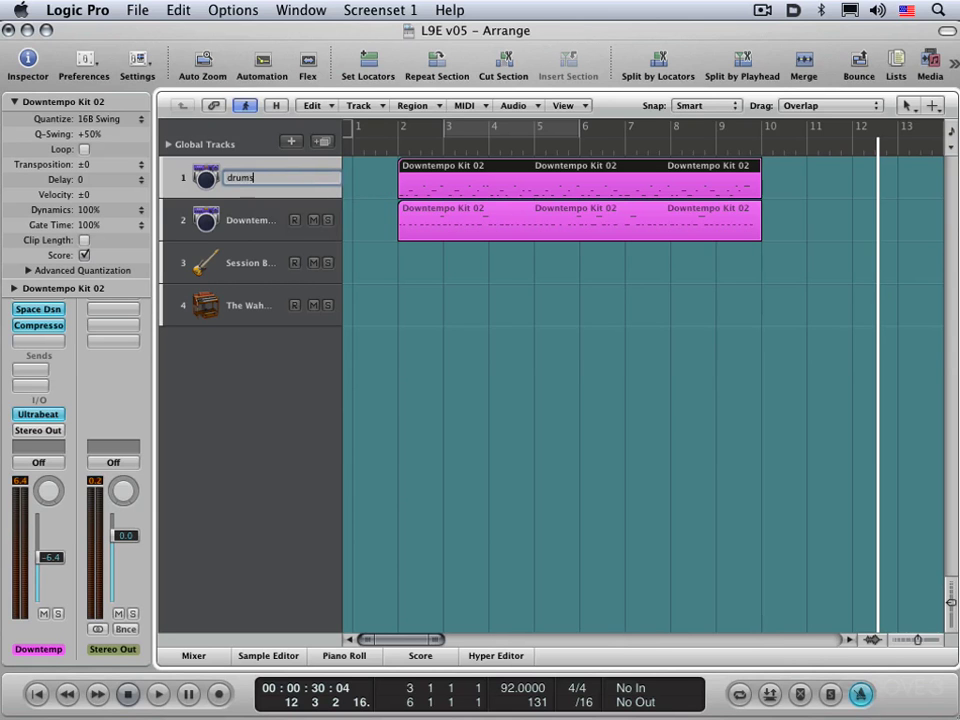
pyautogui.press('Tab')
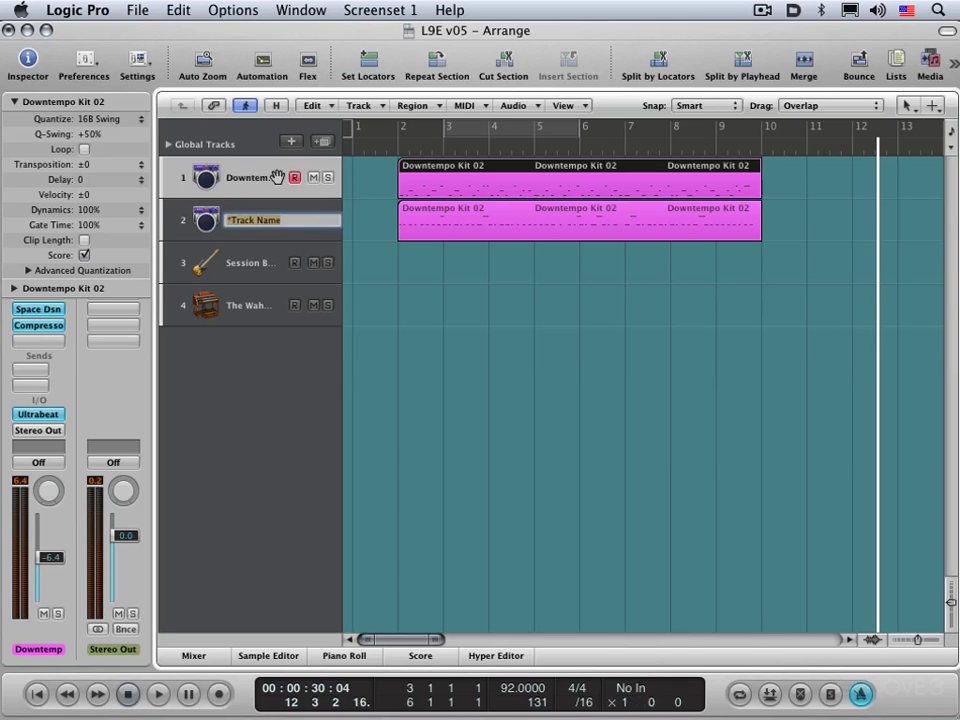
pyautogui.write('hi hats')
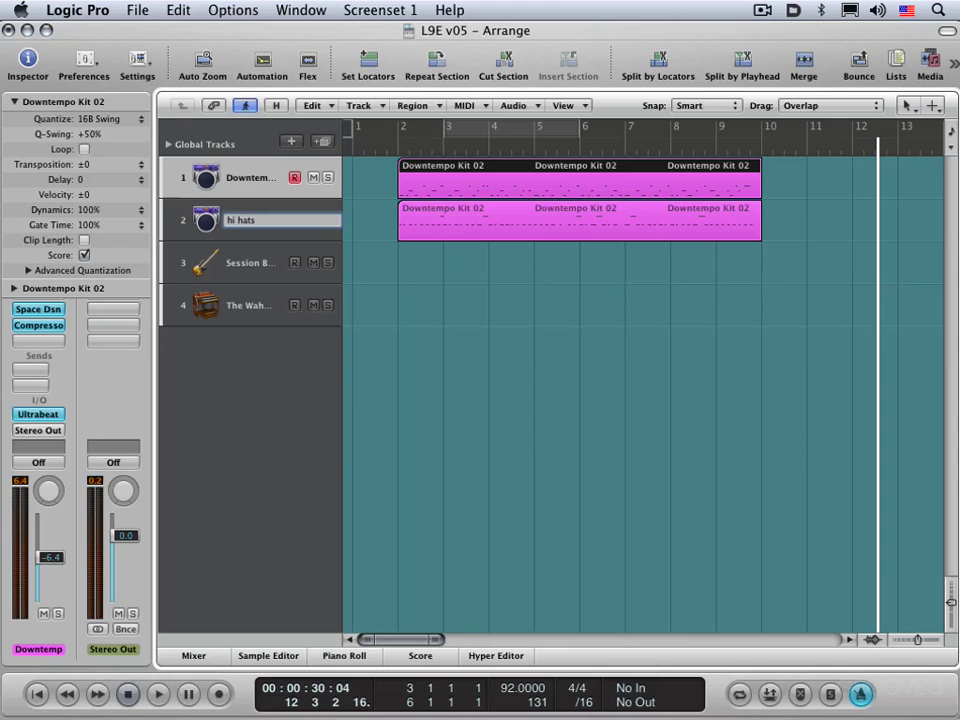
pyautogui.click(277, 177)
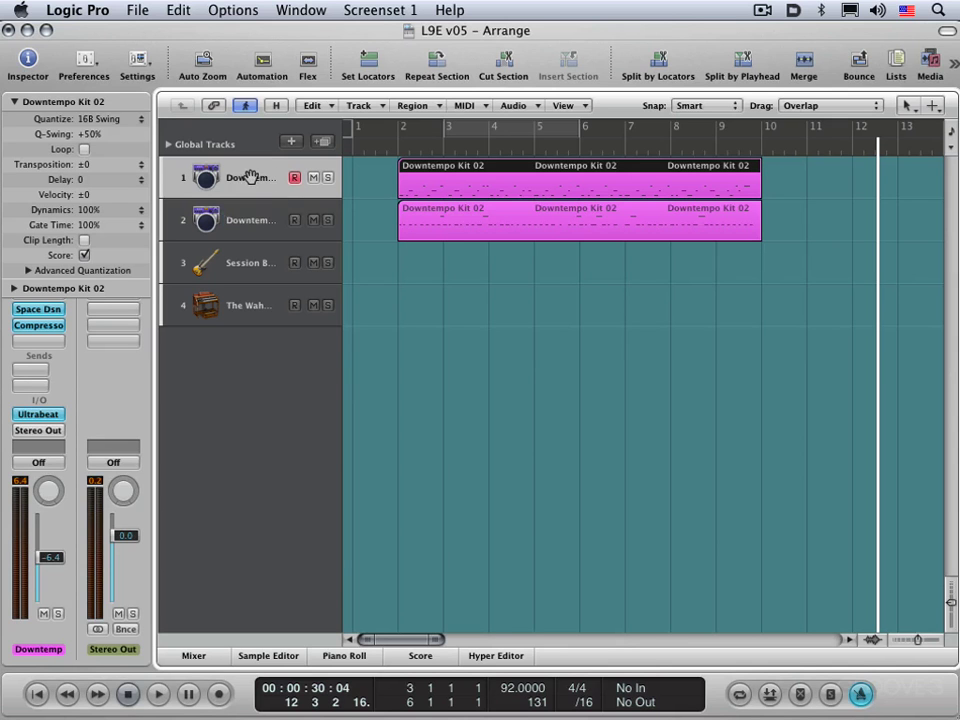
# Configure the track headers to display the Track Name instead of Auto Name
pyautogui.rightClick(250, 177)
pyautogui.click(295, 309)
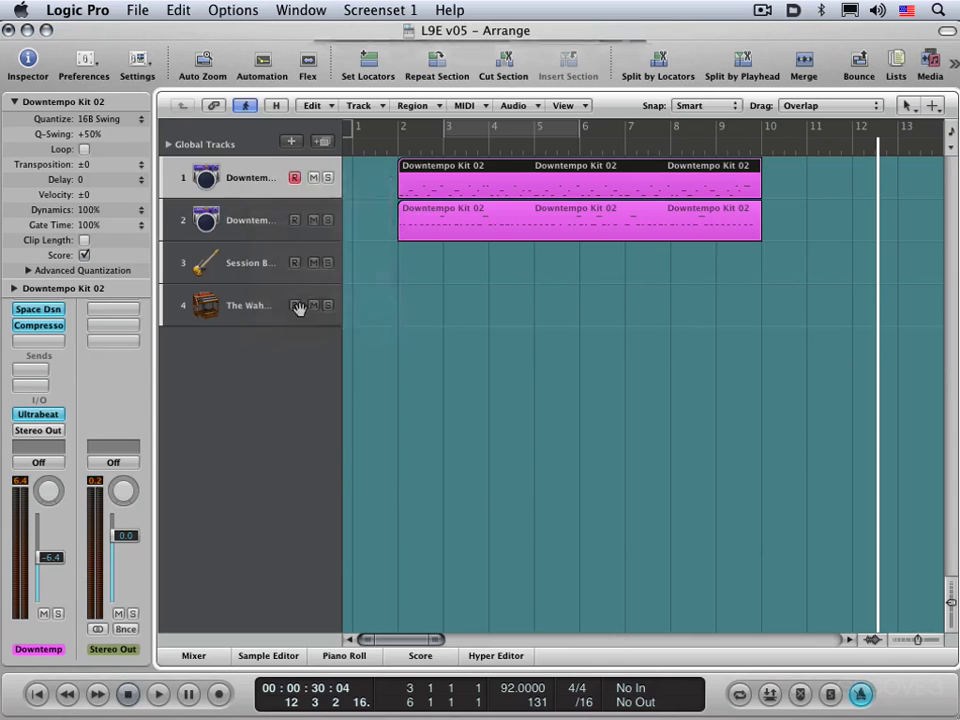
pyautogui.click(356, 187)
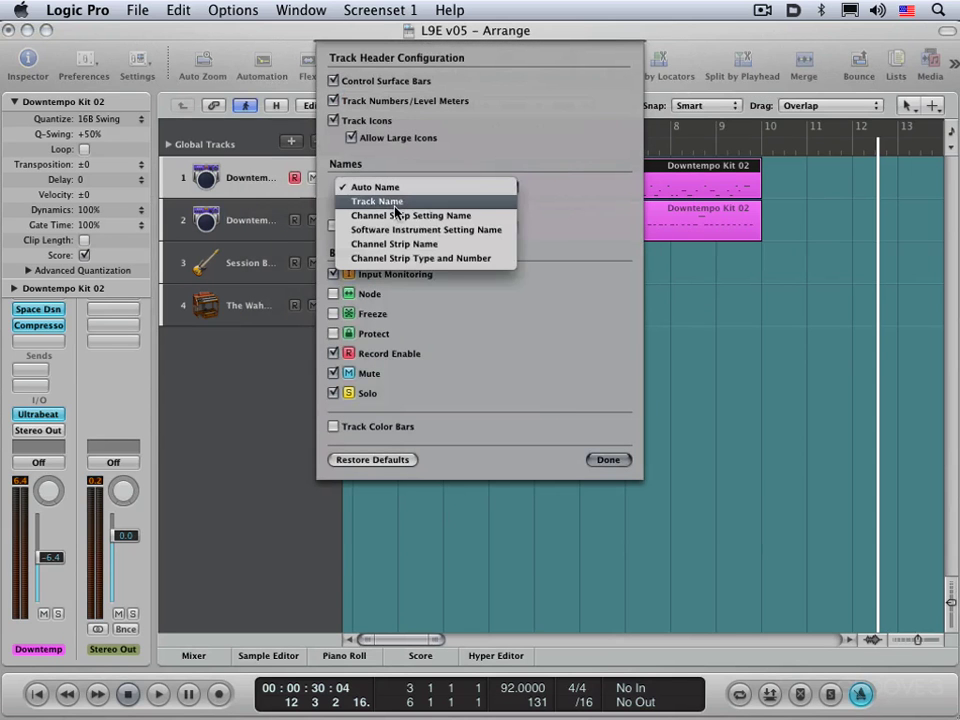
pyautogui.click(394, 205)
pyautogui.click(606, 459)
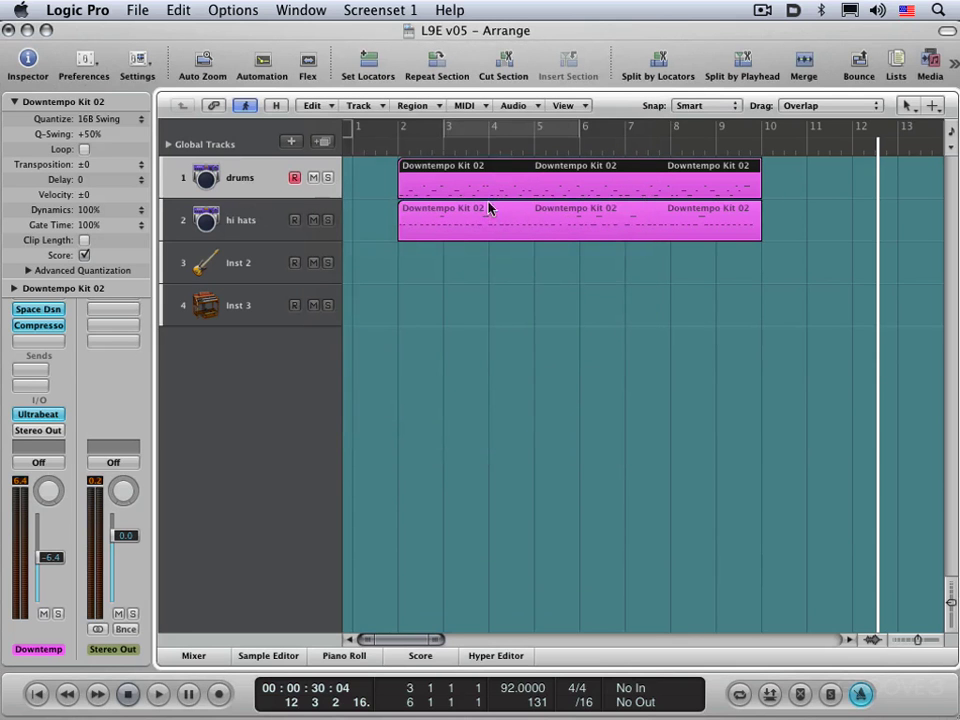
# Return the playhead to the project start and set the transport's record mode to Record/Record Repeat
pyautogui.press('Return')
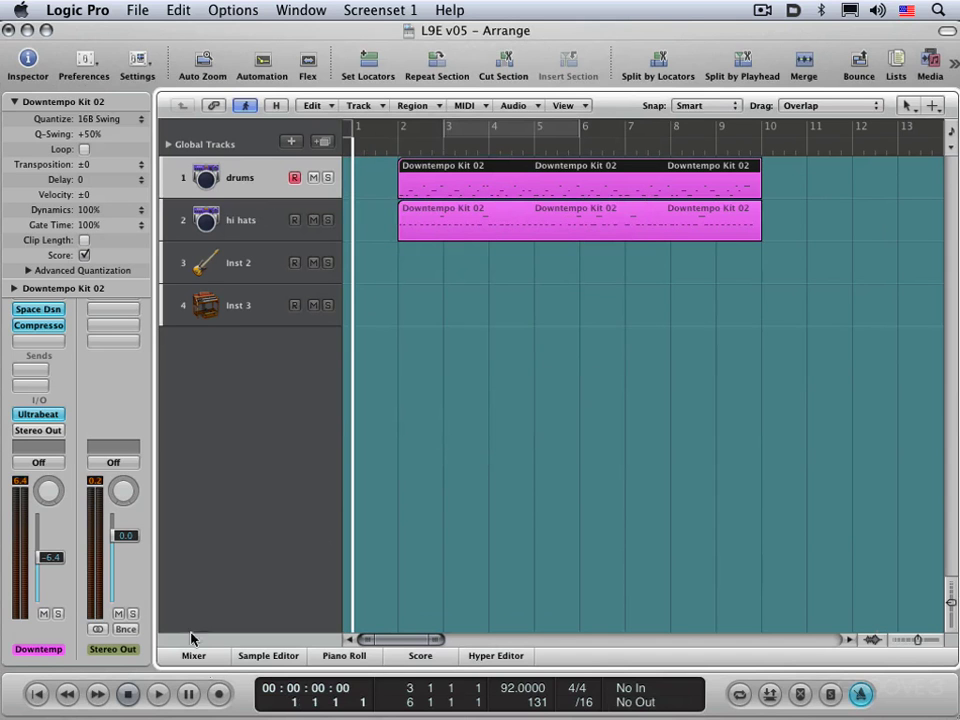
pyautogui.rightClick(220, 692)
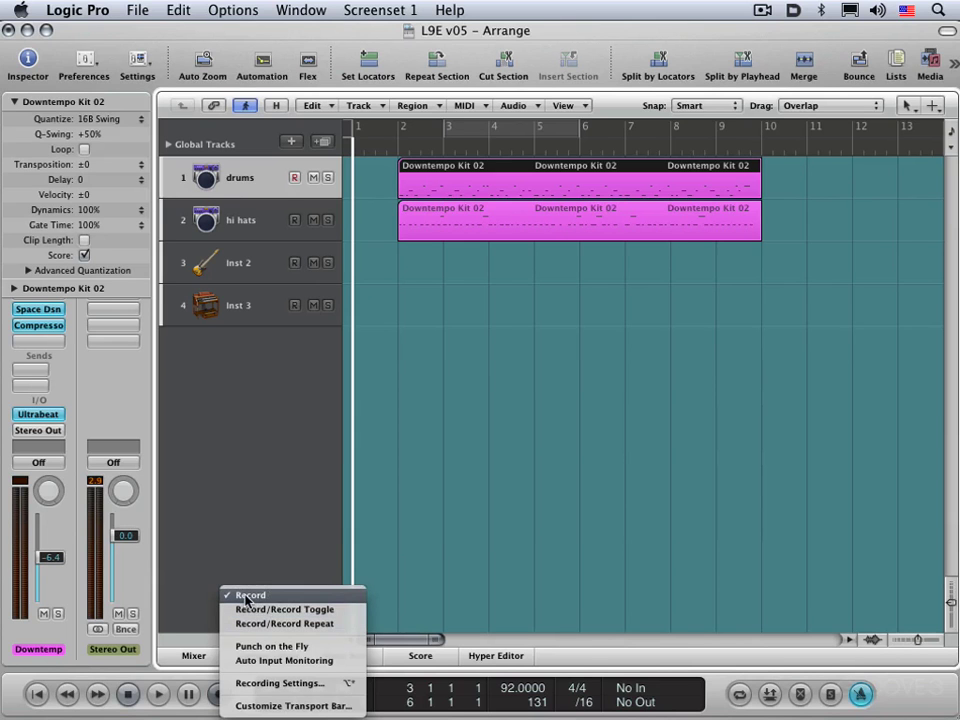
pyautogui.click(265, 624)
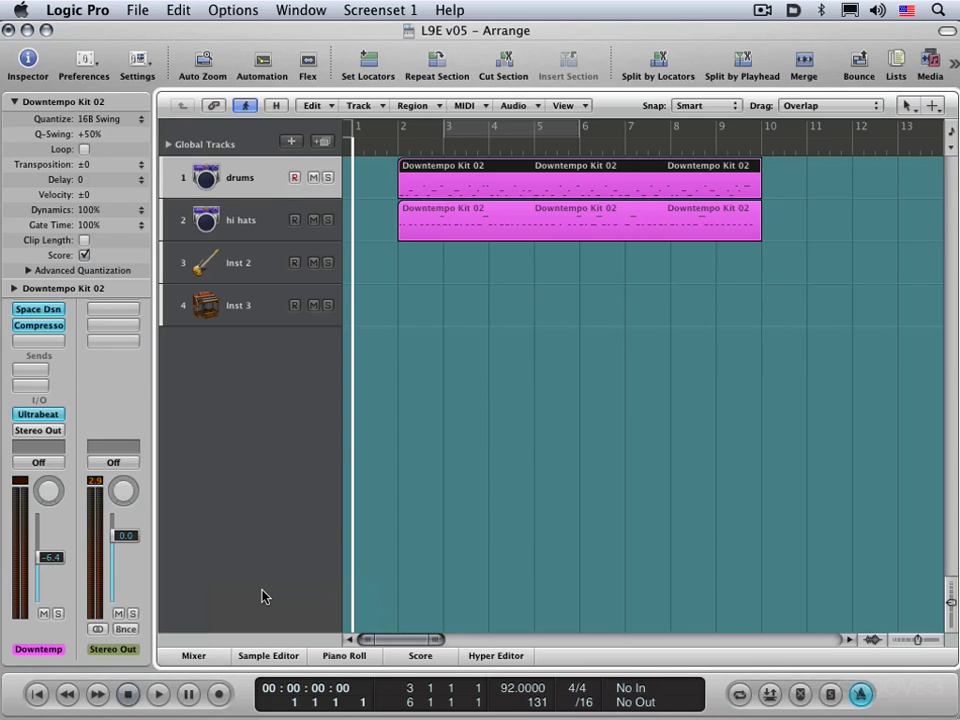
# Record a bass part on the Session Bass track from bar 2, restarting the take with Record Repeat, and stop after bar 10
pyautogui.press('.')
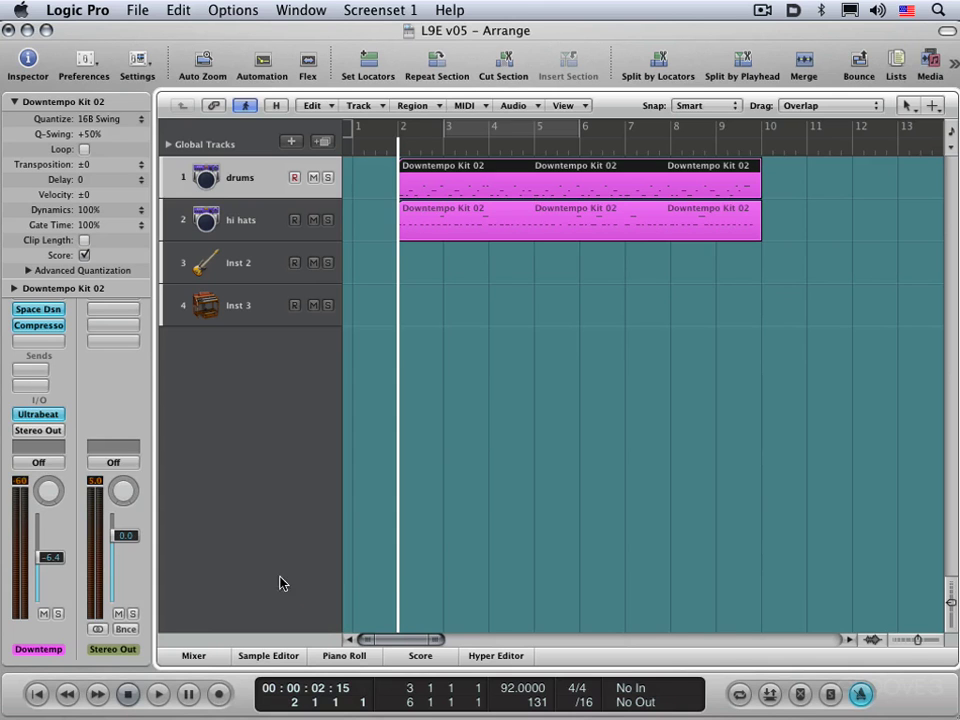
pyautogui.click(248, 262)
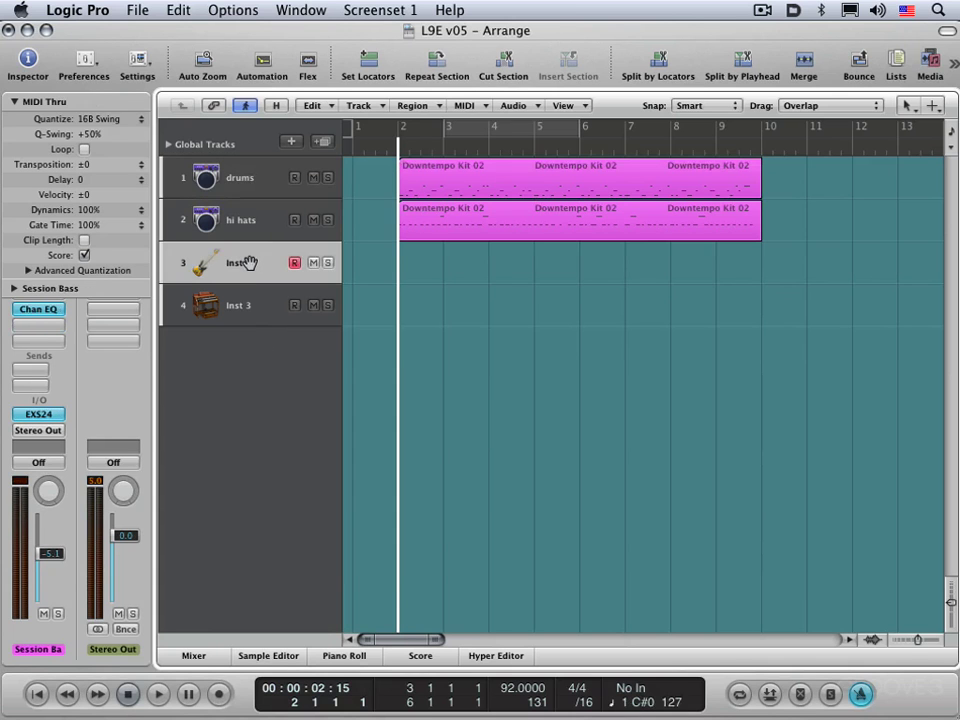
pyautogui.press('r')
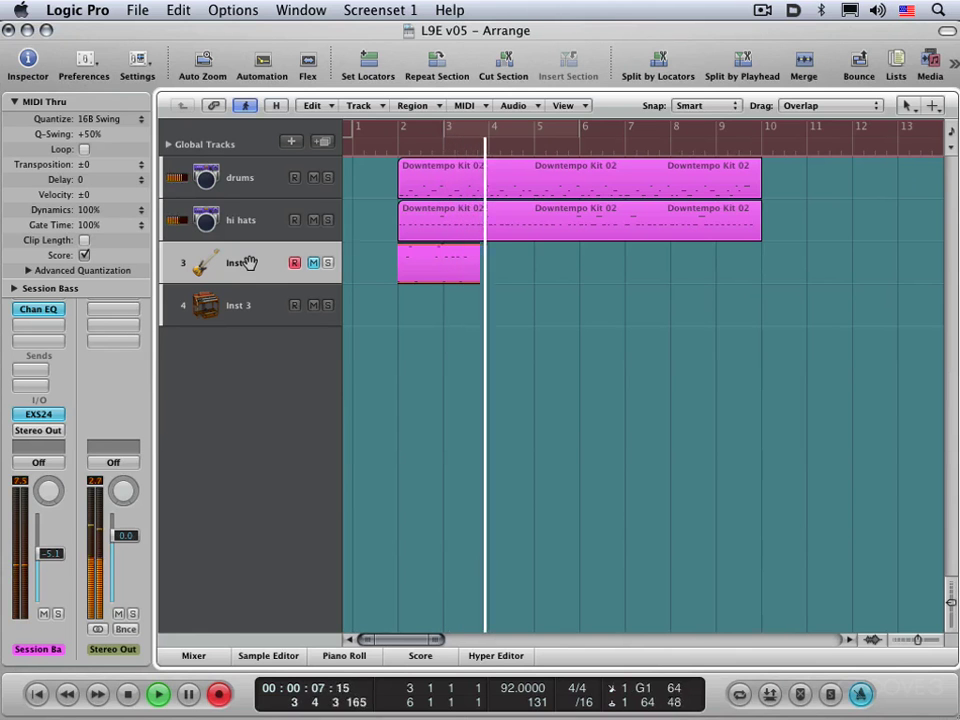
pyautogui.press('super+asterisk')
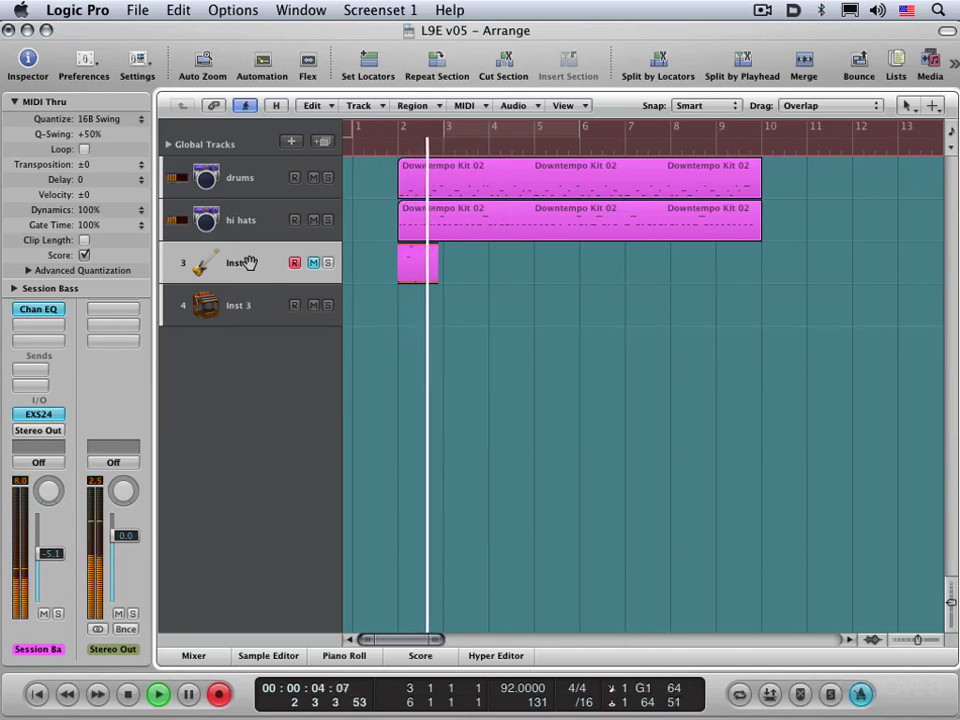
pyautogui.press('super+asterisk')
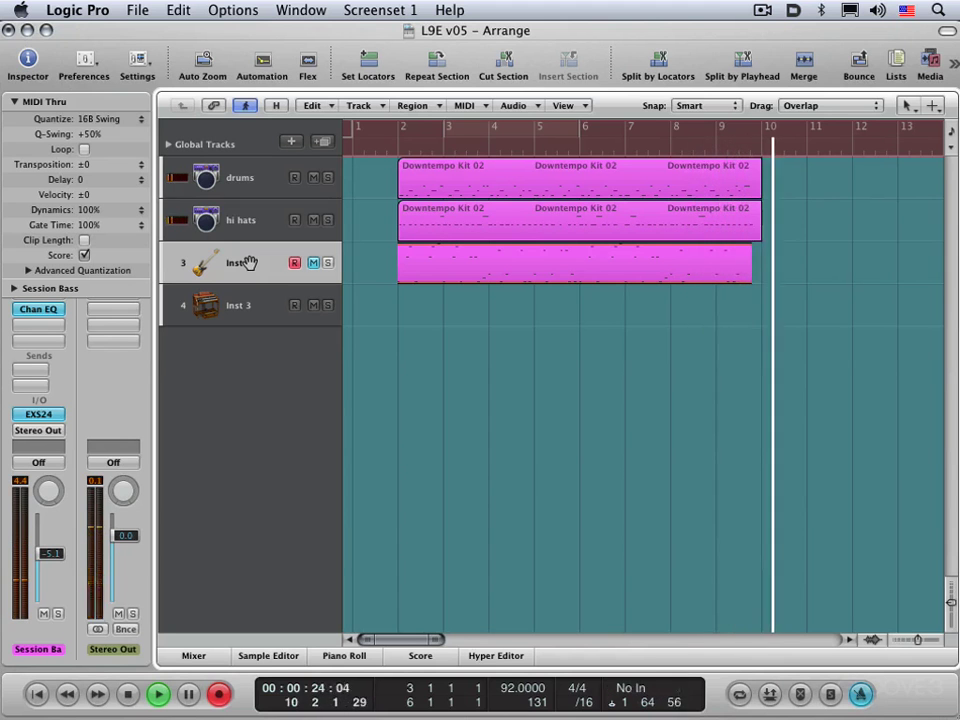
pyautogui.press('space')
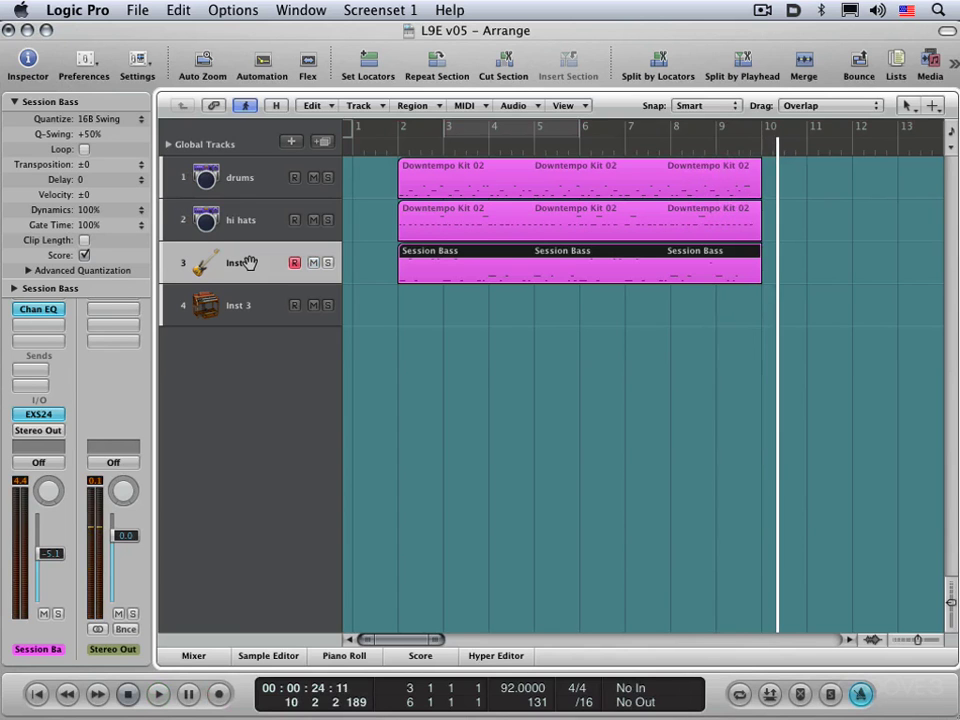
# Set the transport's record mode to Record/Record Toggle and return the playhead to the project start
pyautogui.rightClick(220, 694)
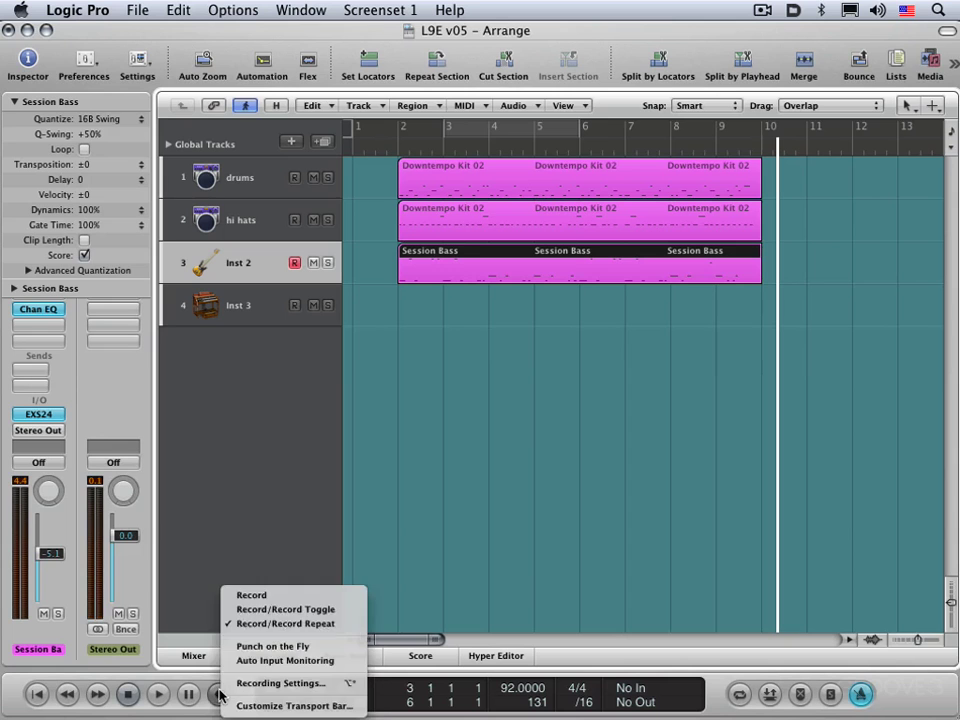
pyautogui.click(257, 611)
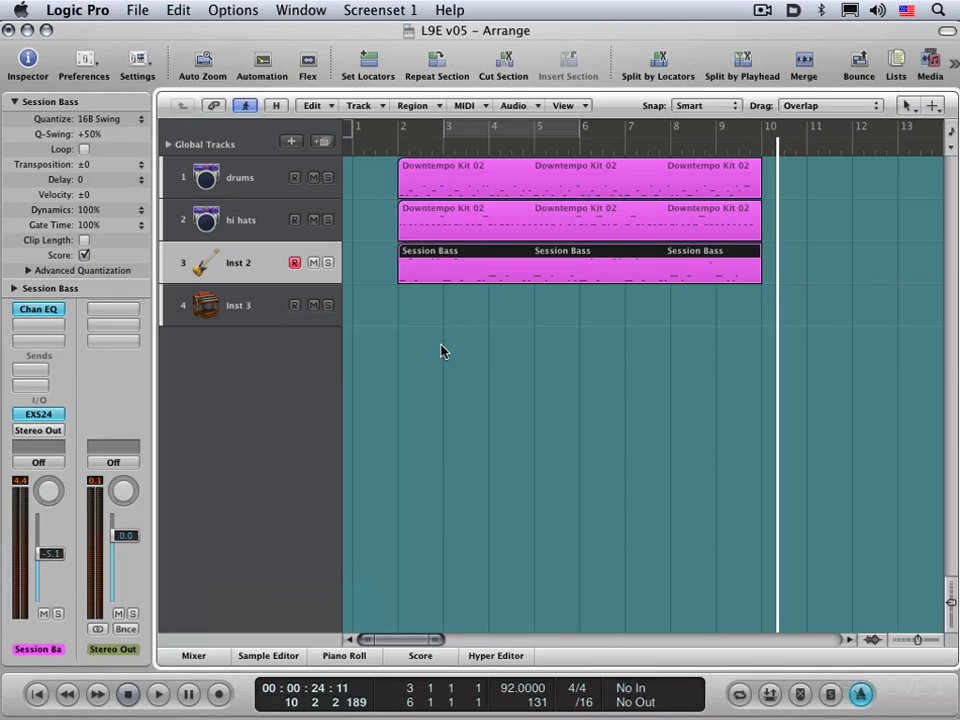
pyautogui.press('Return')
# Record two short phrases on the Wah-Organ track, starting at bars 2 and 5, by toggling recording on and off during playback
pyautogui.click(212, 310)
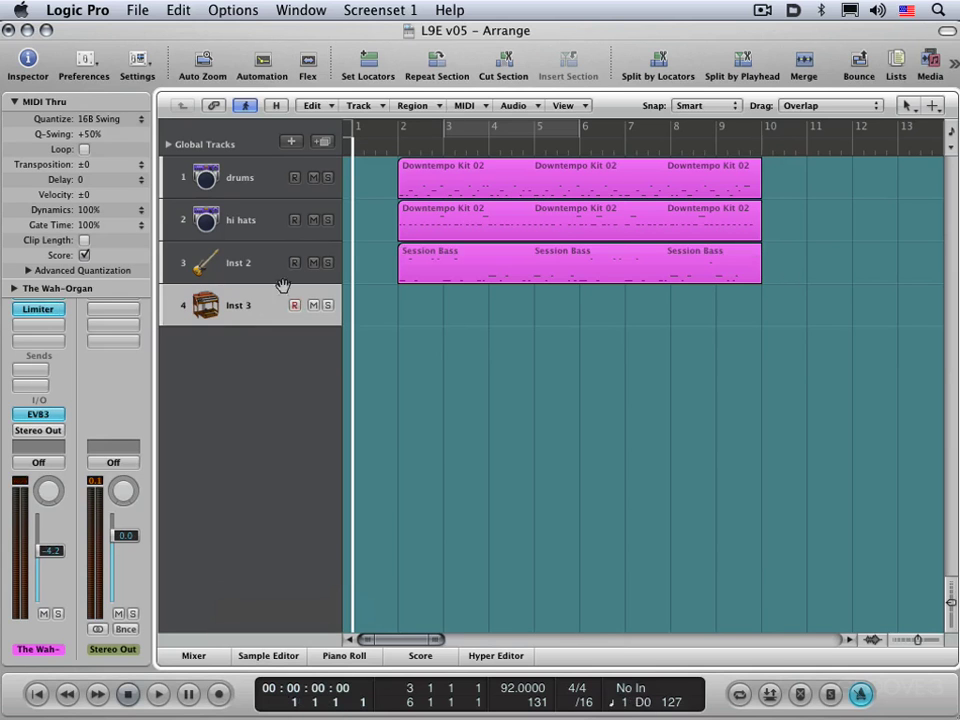
pyautogui.click(398, 155)
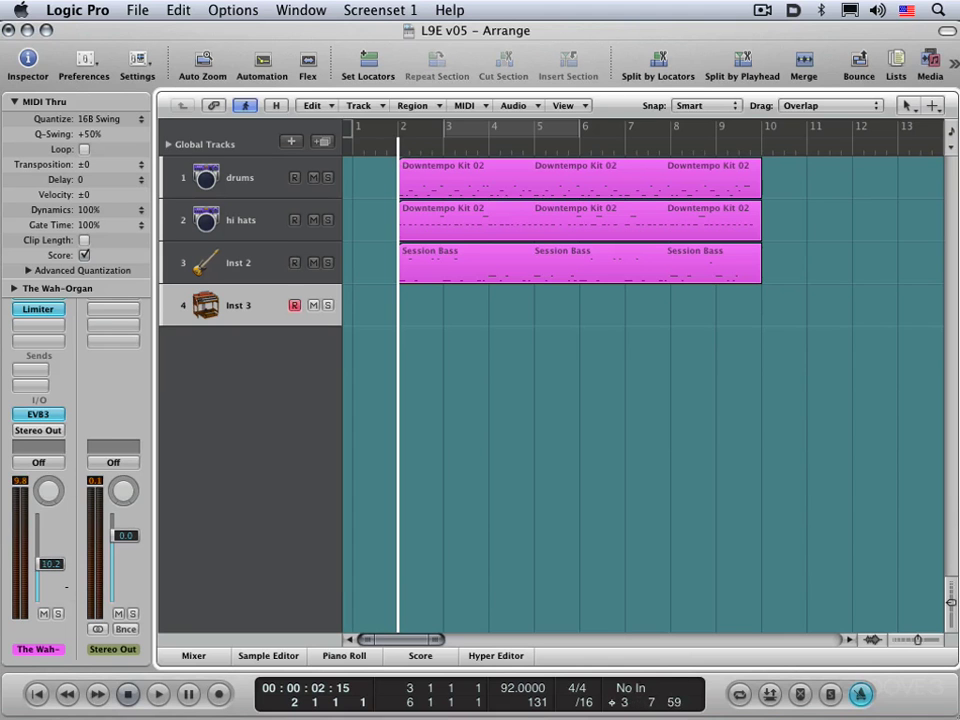
pyautogui.press('r')
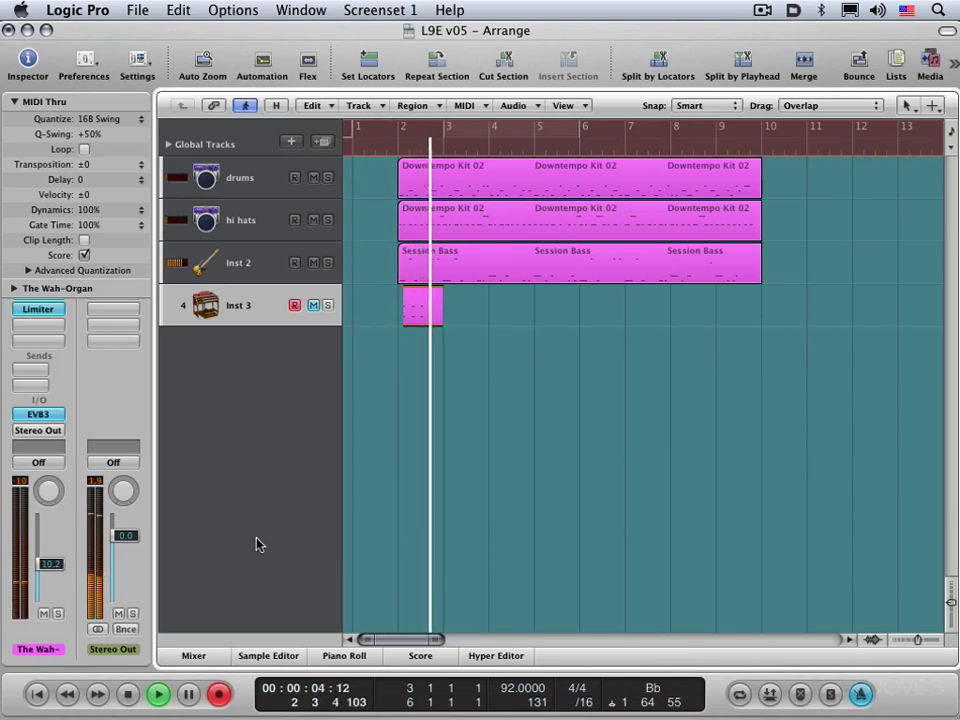
pyautogui.press('r')
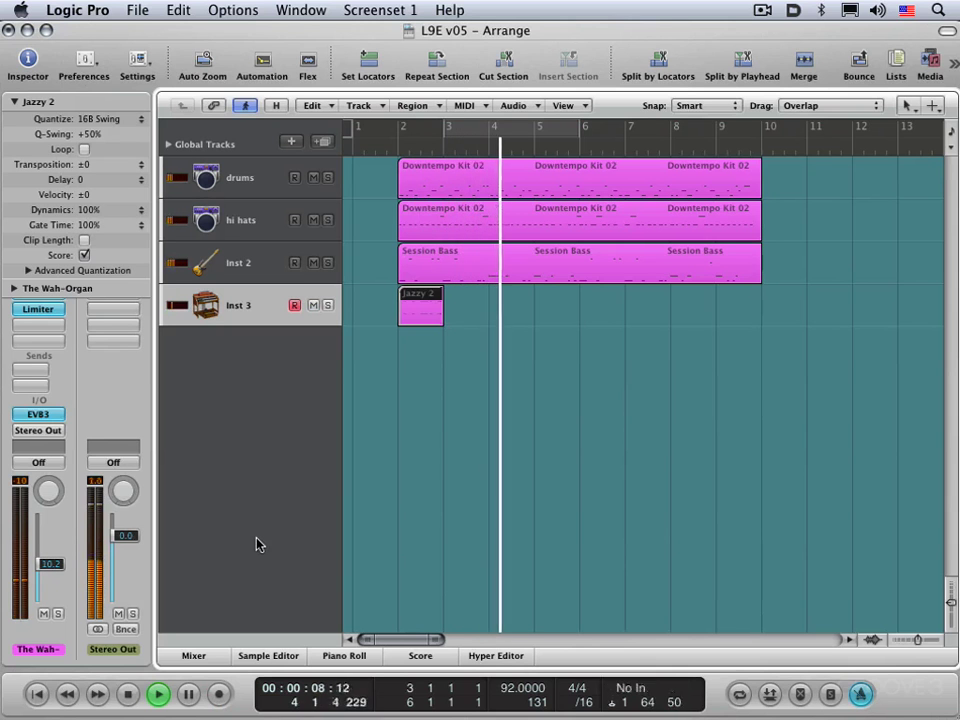
pyautogui.press('r')
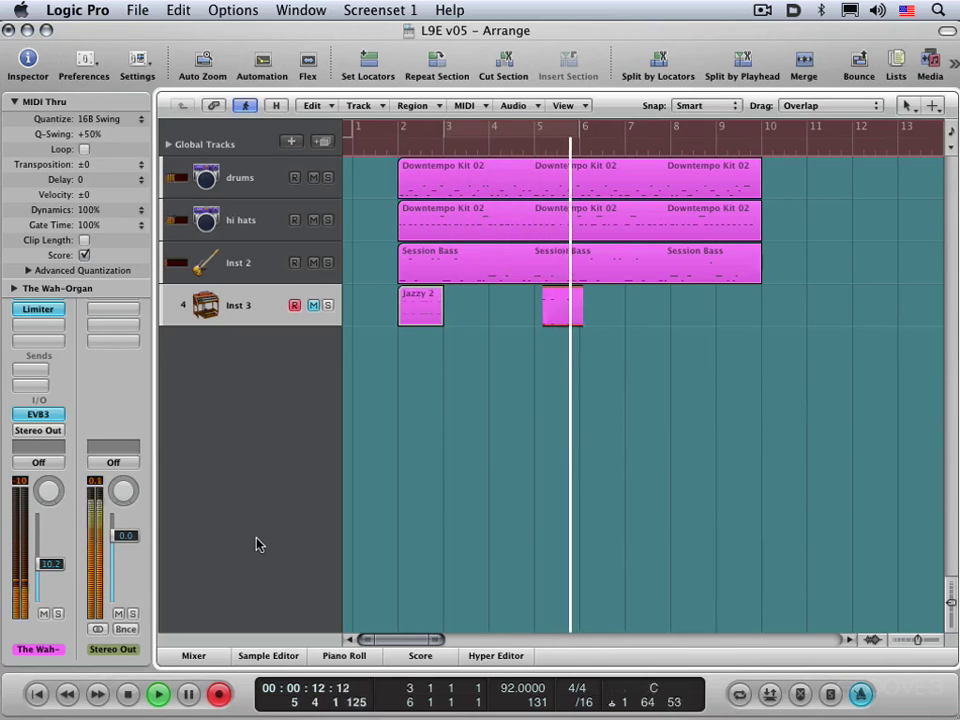
pyautogui.press('r')
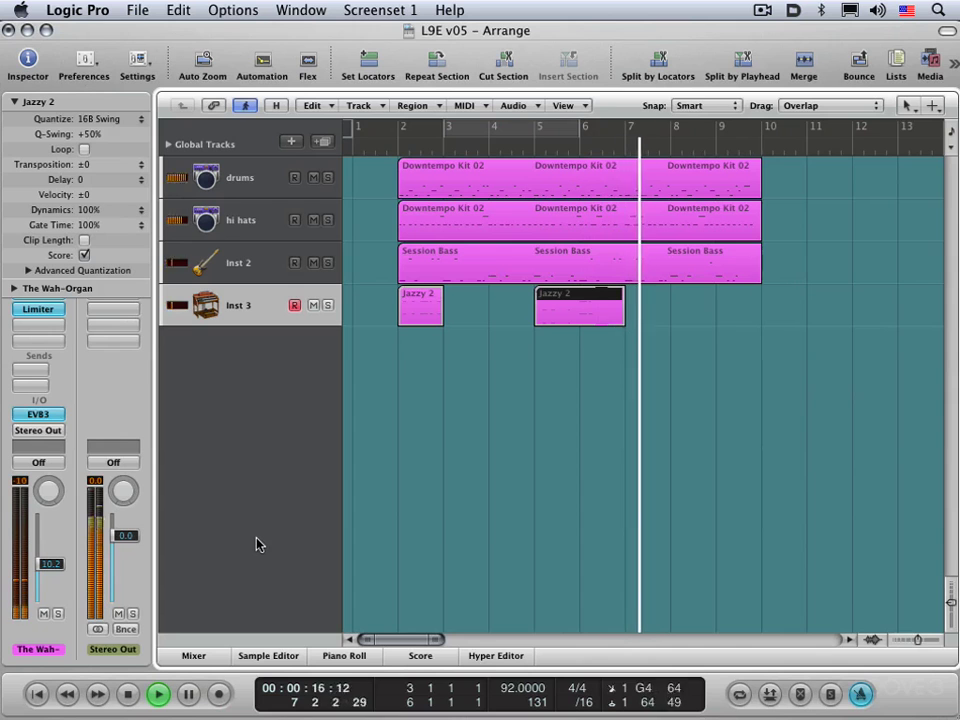
# Stop playback and delete both organ phrase regions from the Inst 3 track
pyautogui.press('space')
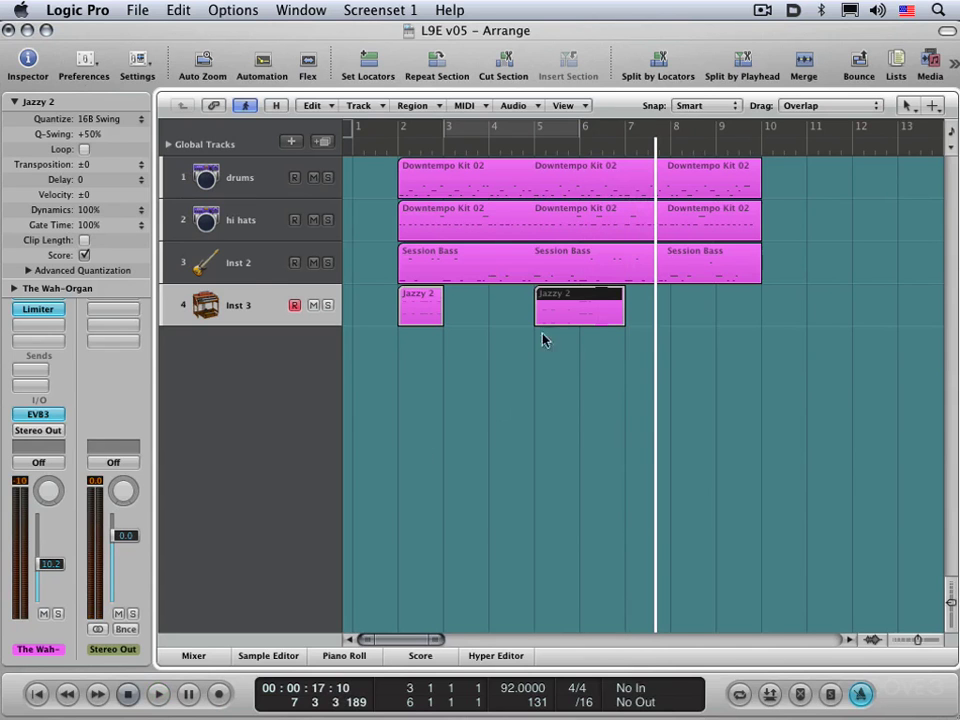
pyautogui.press('Delete')
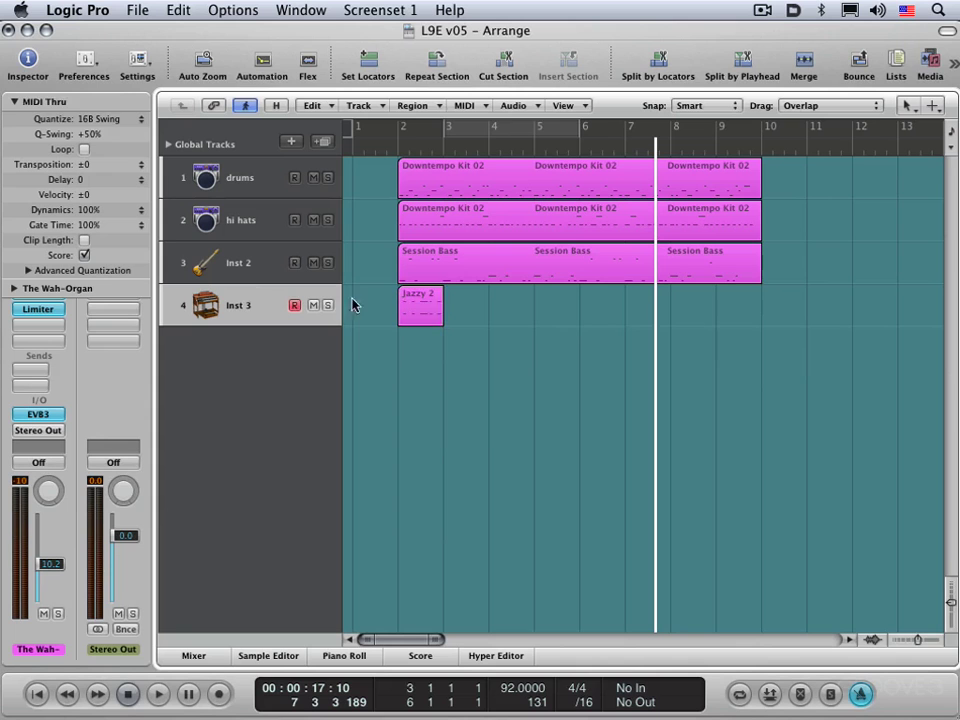
pyautogui.click(424, 295)
pyautogui.press('Delete')
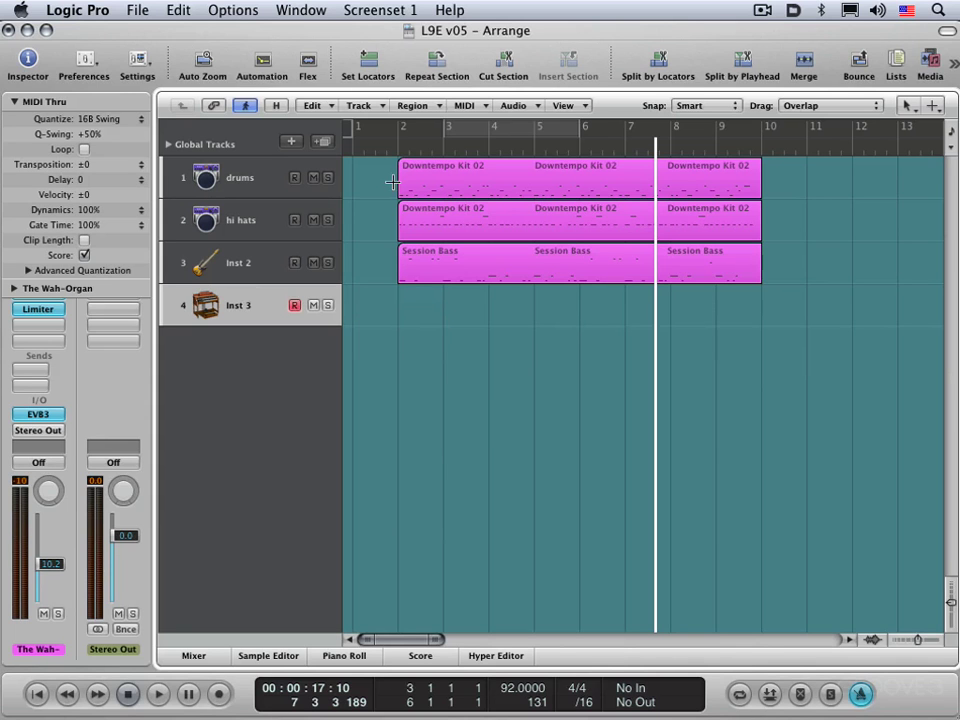
# Record a continuous organ part on the Inst 3 track from bar 2 and stop just after bar 10
pyautogui.press('Return')
pyautogui.press('.')
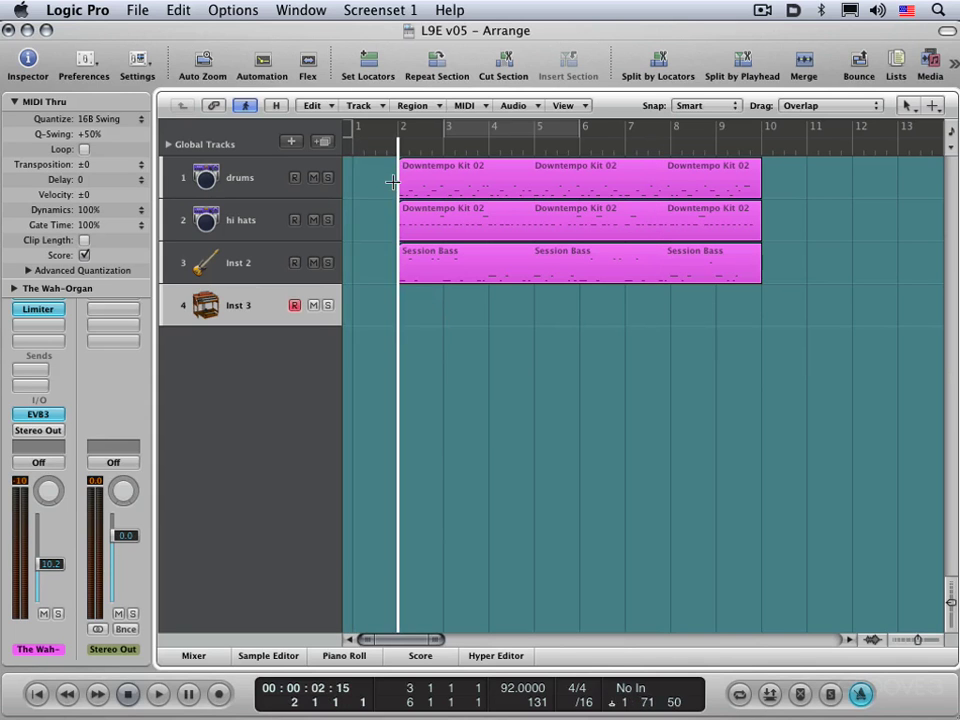
pyautogui.press('r')
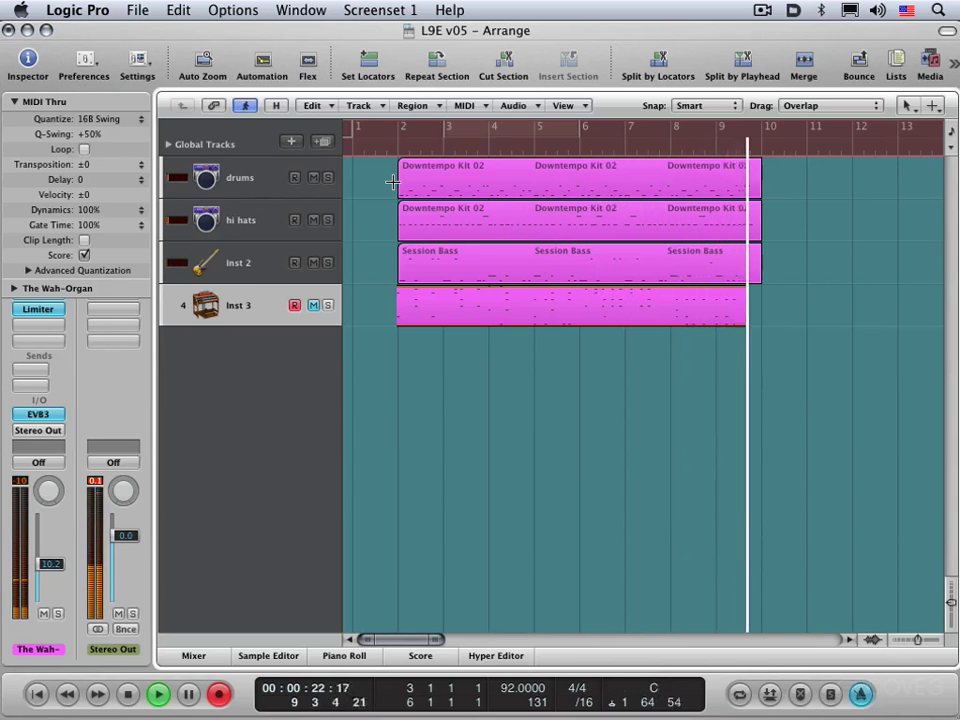
pyautogui.press('space')
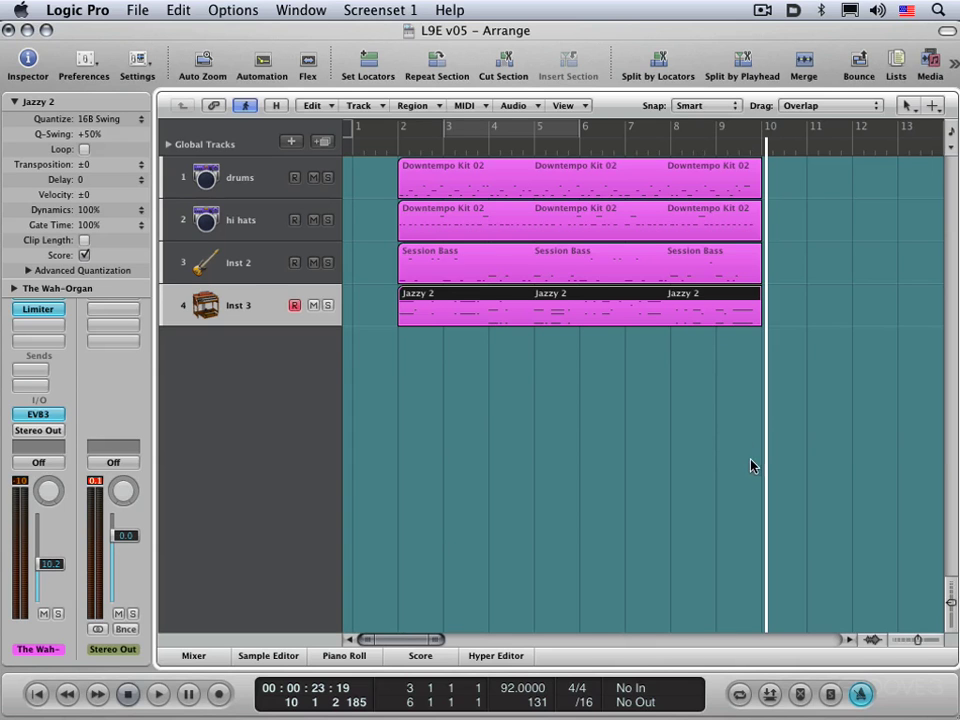
# Enable Autopunch and set its range from bar 3 to bar 4
pyautogui.click(768, 695)
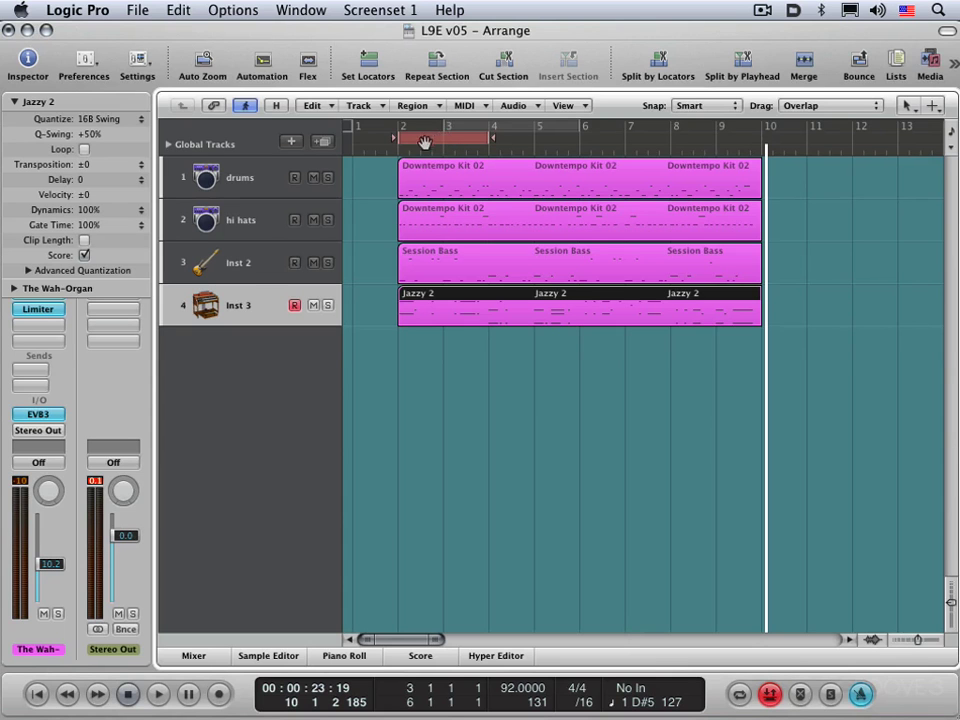
pyautogui.moveTo(398, 138); pyautogui.dragTo(466, 146)
# Try switching Autopunch and Cycle mode on and off, finishing with only Autopunch enabled over bar 3
pyautogui.click(768, 692)
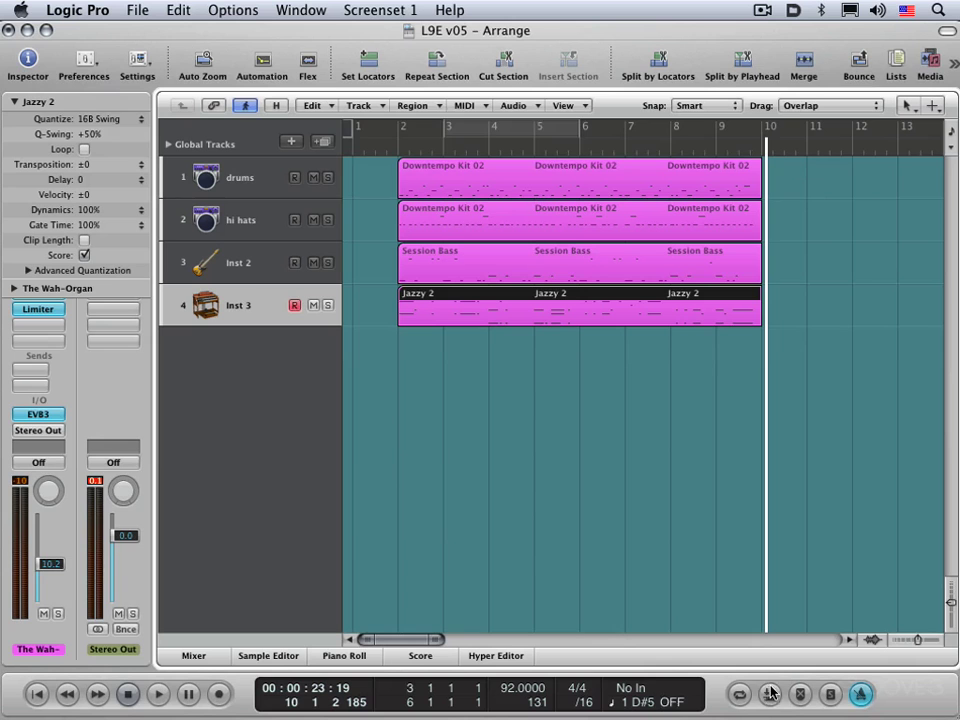
pyautogui.click(771, 693)
pyautogui.click(771, 693)
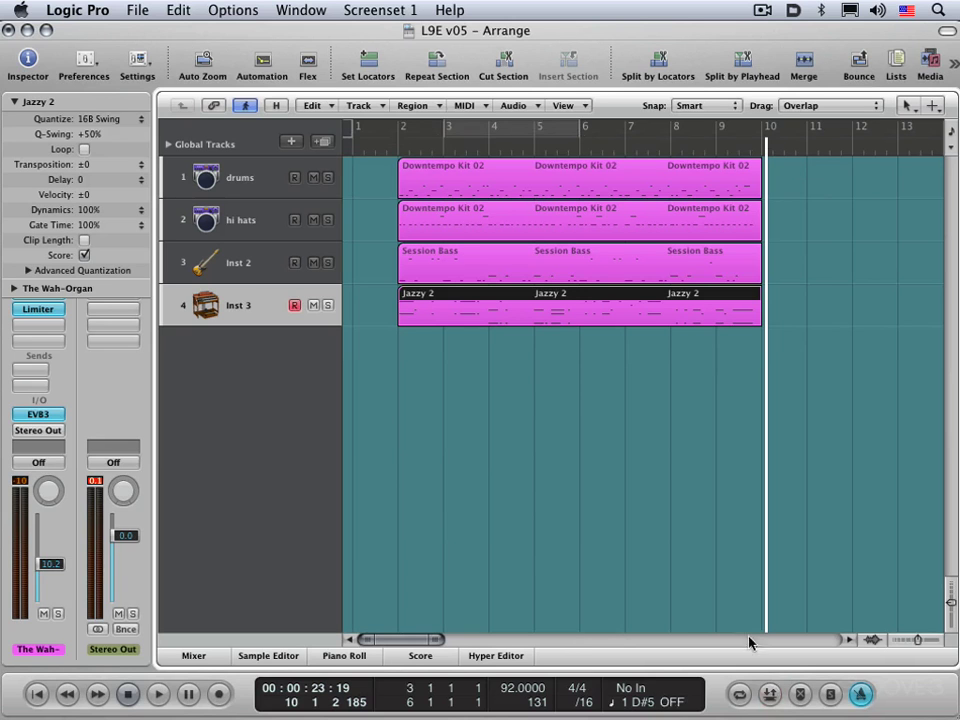
pyautogui.keyDown('alt'); pyautogui.keyDown('super'); pyautogui.click(468, 140); pyautogui.keyUp('super'); pyautogui.keyUp('alt')
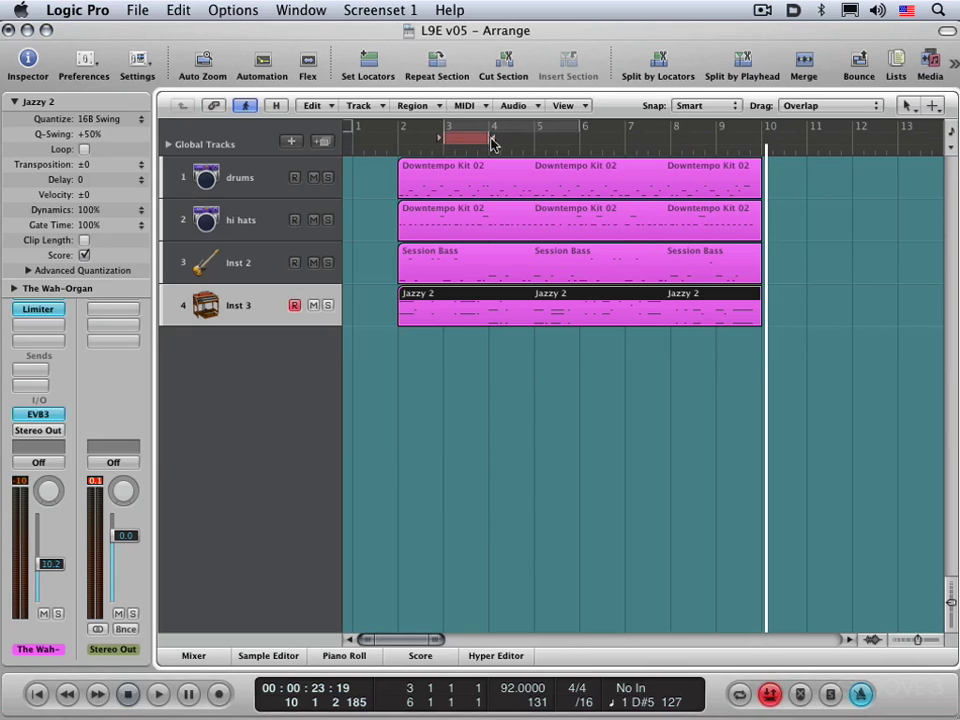
pyautogui.click(470, 135)
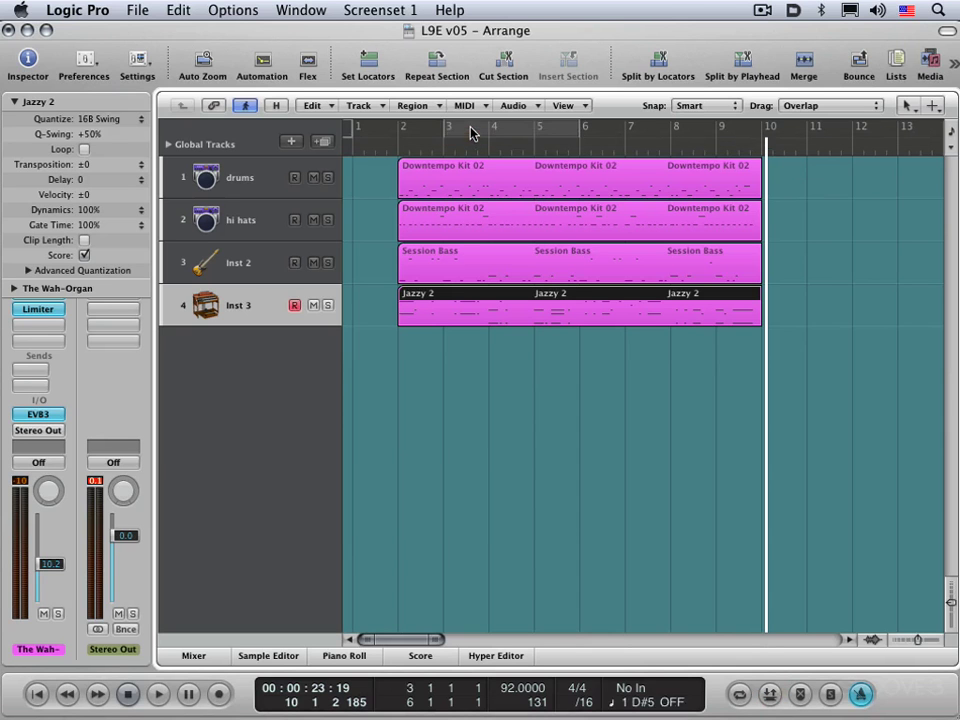
pyautogui.click(470, 133)
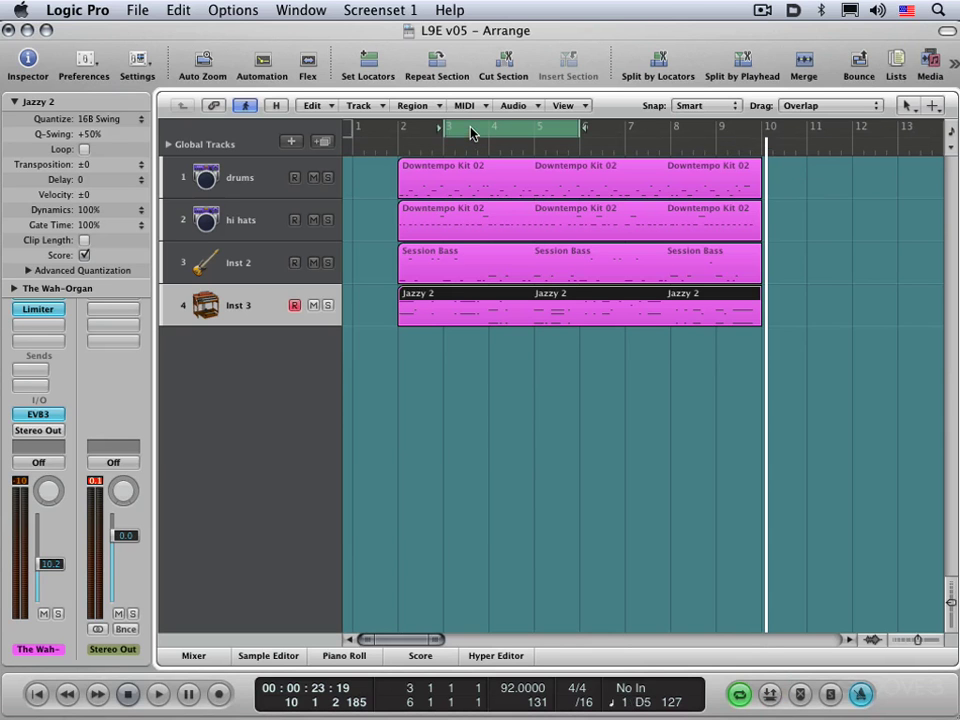
pyautogui.keyDown('alt'); pyautogui.keyDown('super'); pyautogui.click(470, 131); pyautogui.keyUp('super'); pyautogui.keyUp('alt')
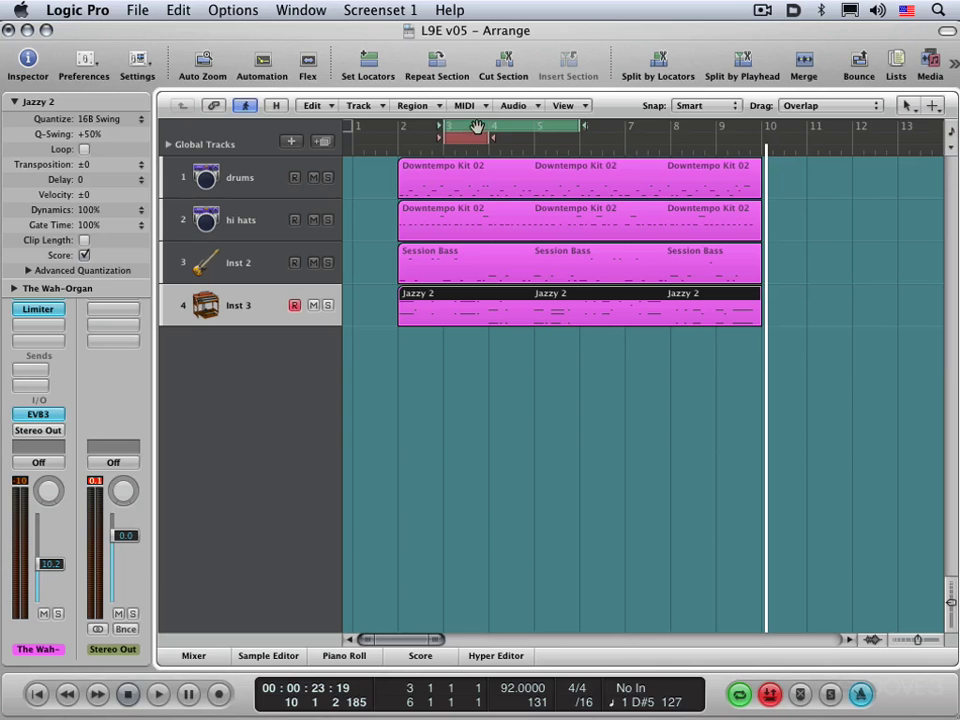
pyautogui.click(477, 126)
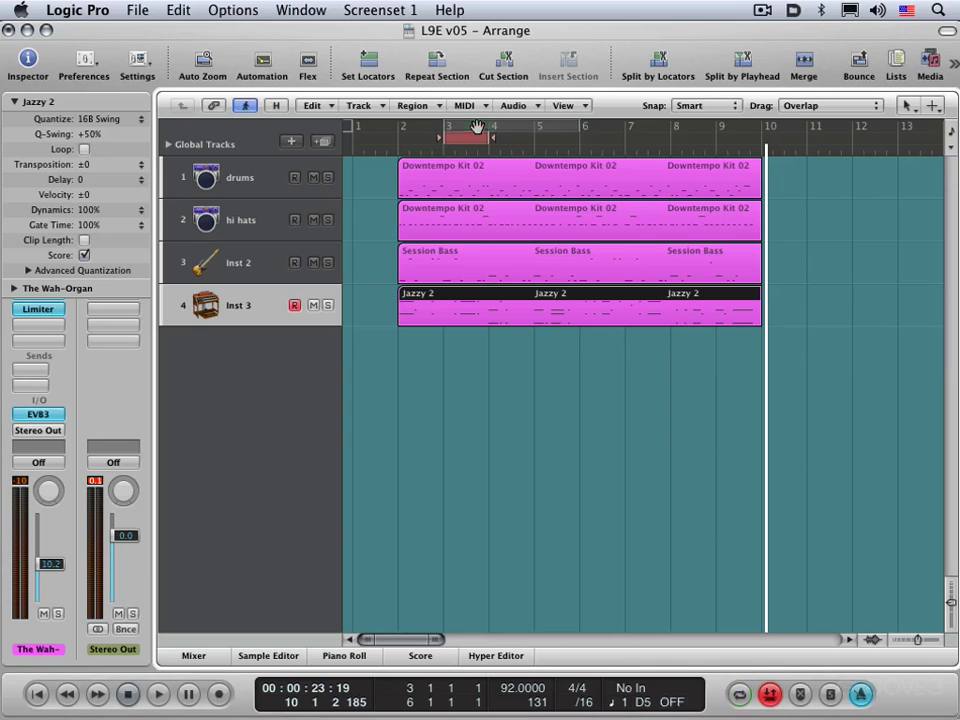
# Enable Replace mode and record over bar 3 of the organ part, starting from bar 2 and stopping after the punch-out
pyautogui.click(802, 694)
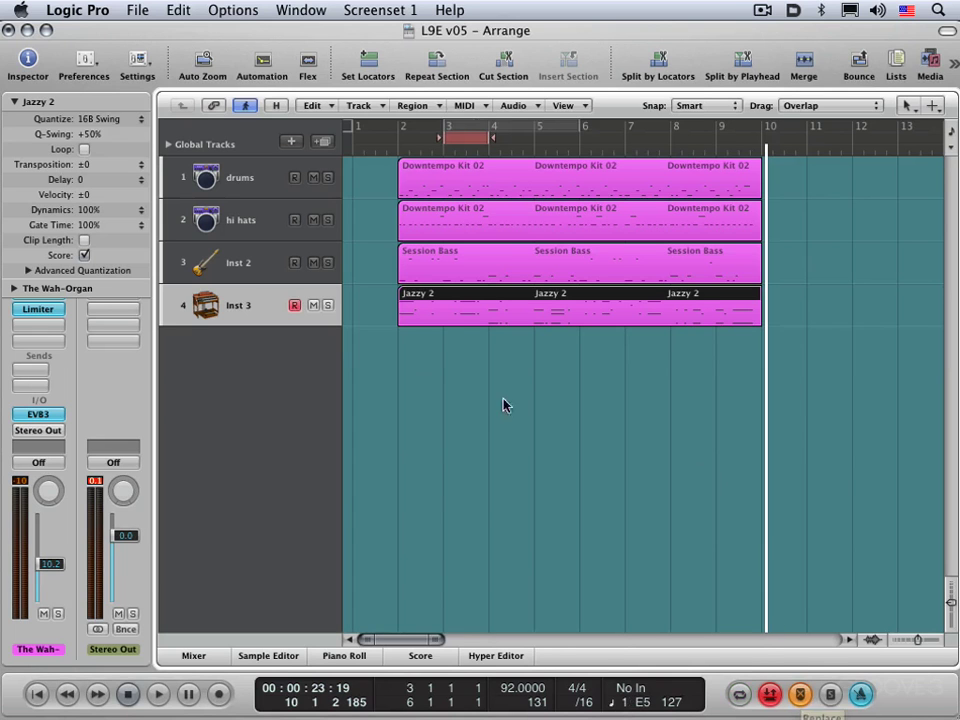
pyautogui.click(398, 152)
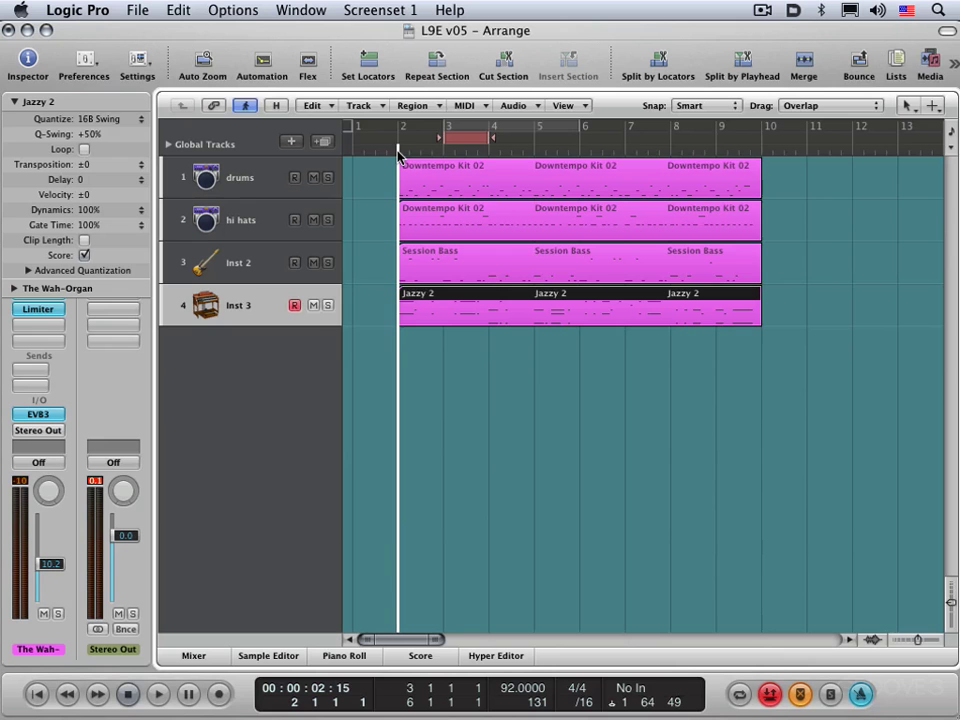
pyautogui.press('r')
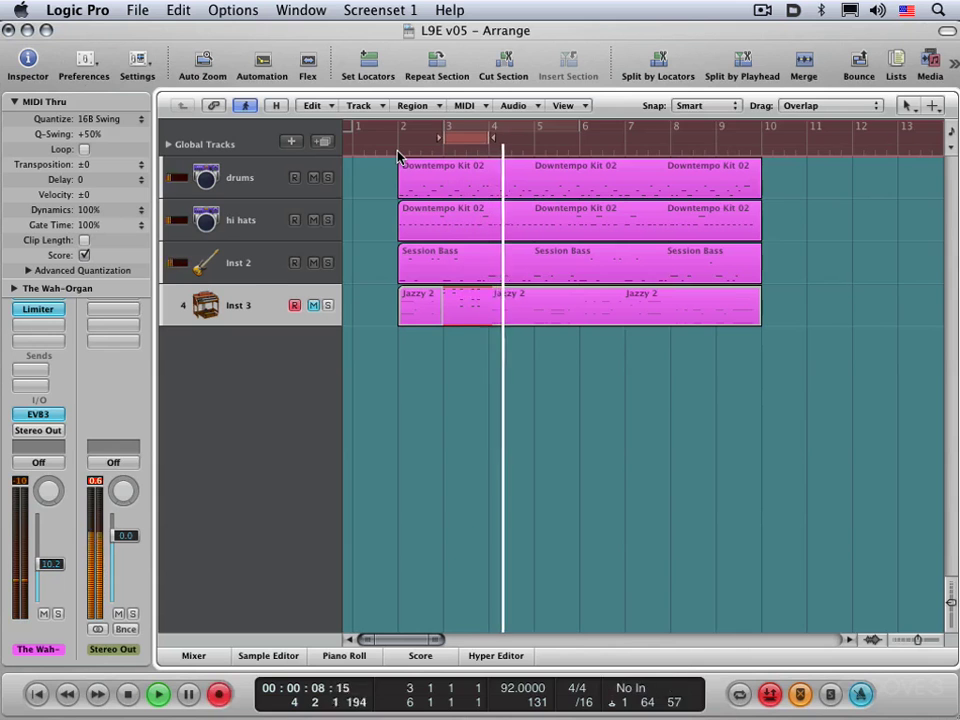
pyautogui.press('space')
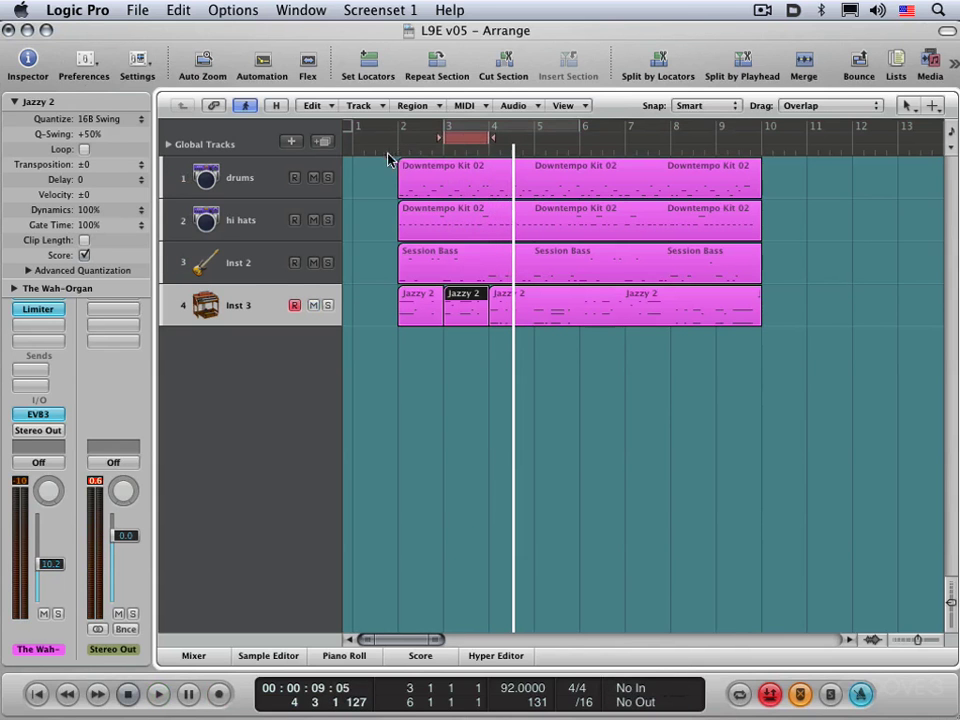
# Play back the organ part from bar 2 through the punched-in section, and again from bar 6
pyautogui.doubleClick(392, 152)
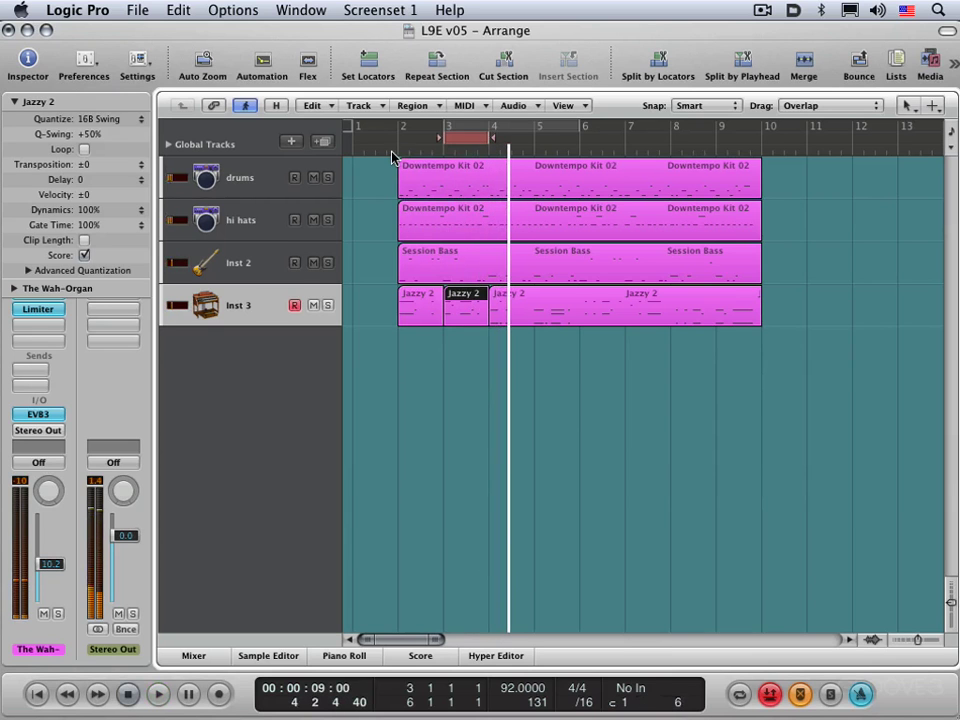
pyautogui.click(577, 152)
pyautogui.press('space')
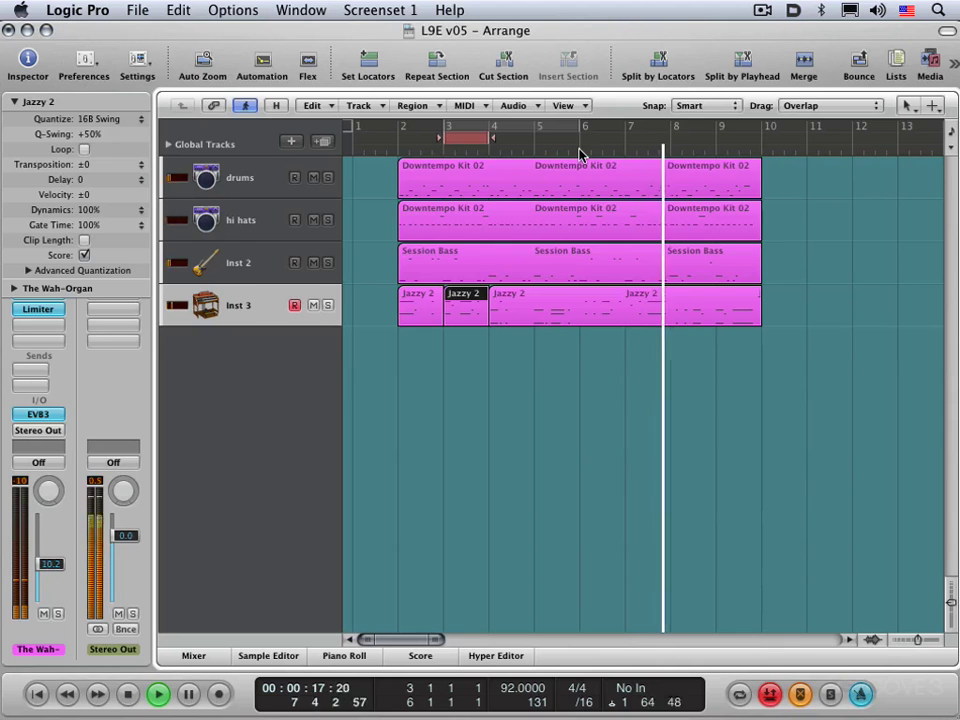
# Move the Autopunch range to bar 7 through bar 8 and set a cycle range from bar 6 to bar 9
pyautogui.moveTo(633, 131); pyautogui.dragTo(655, 137)
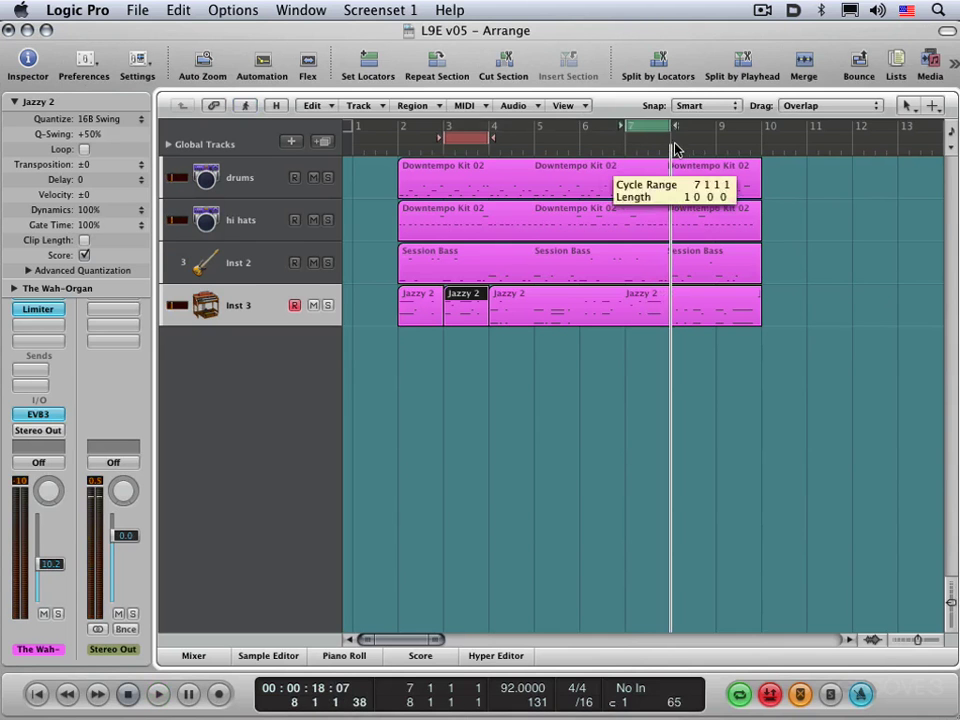
pyautogui.click(655, 137)
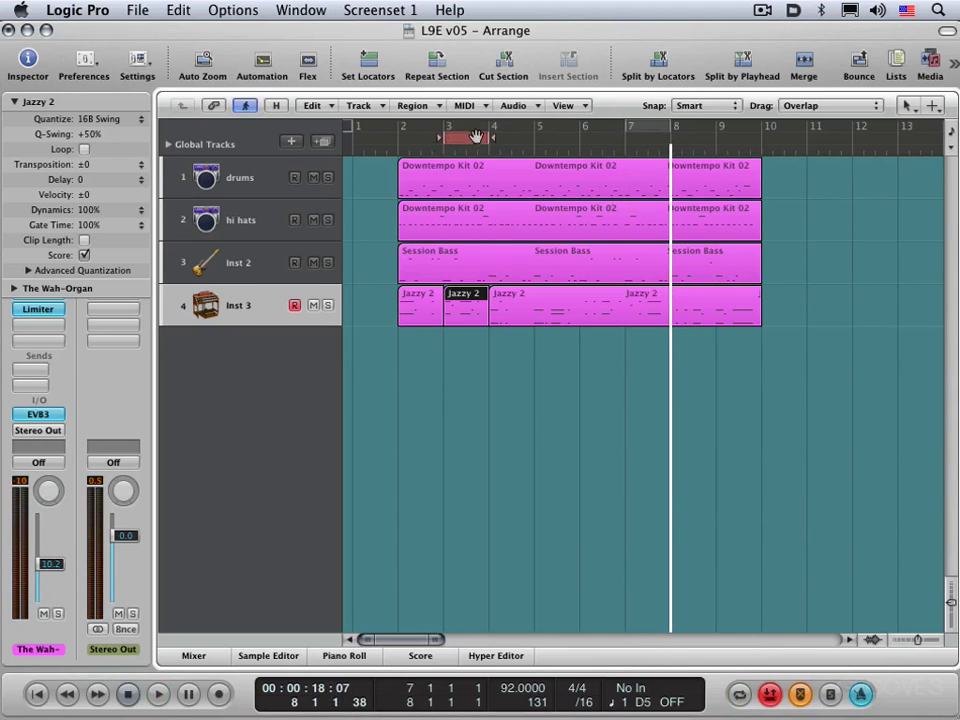
pyautogui.moveTo(465, 136); pyautogui.dragTo(640, 135)
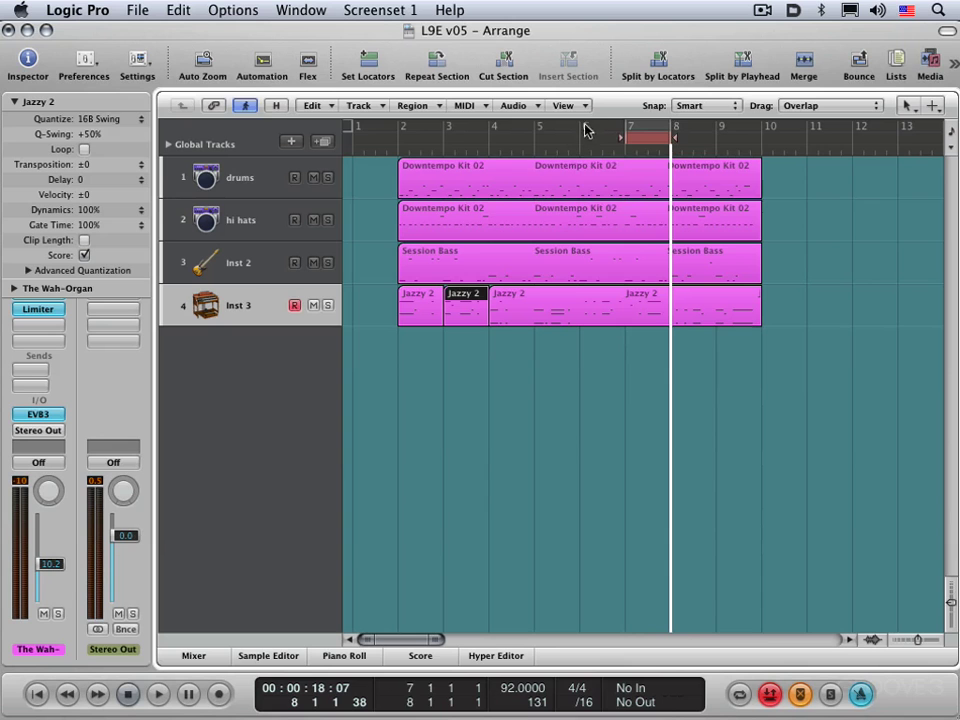
pyautogui.moveTo(577, 135); pyautogui.dragTo(716, 143)
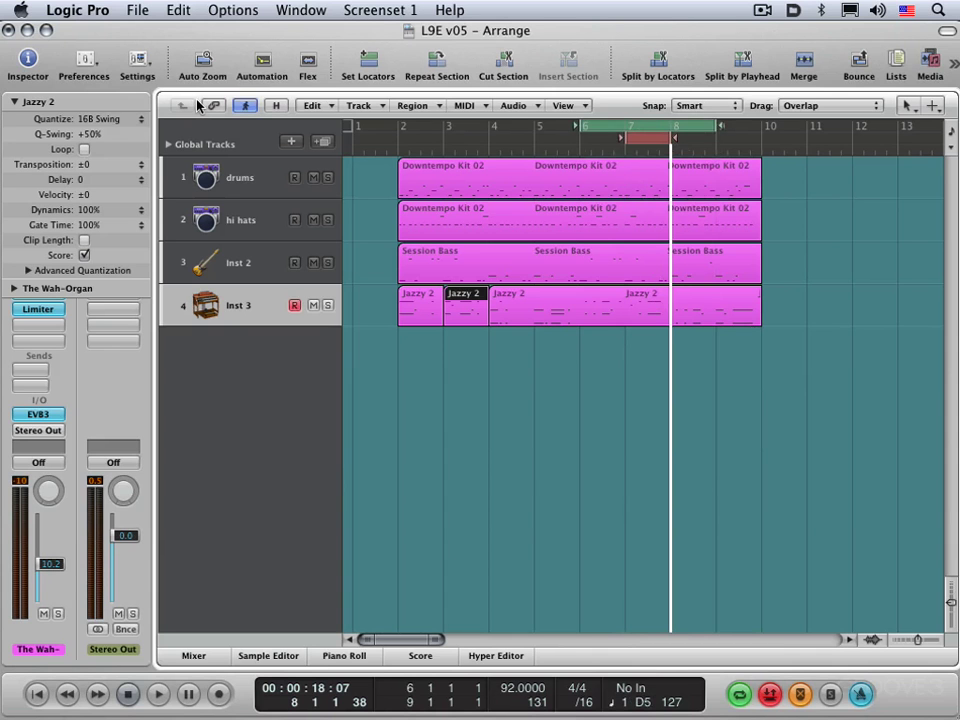
# Set overlapping MIDI recordings to "Create tracks and mute in Cycle record" in the project's recording settings
pyautogui.hotkey('alt', '*')
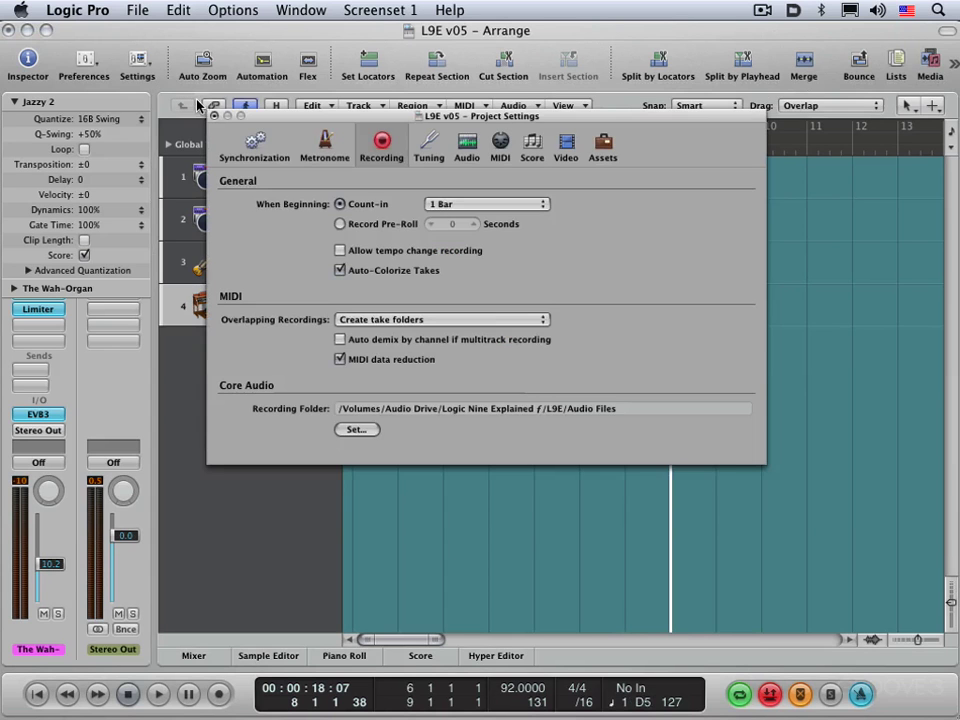
pyautogui.click(398, 320)
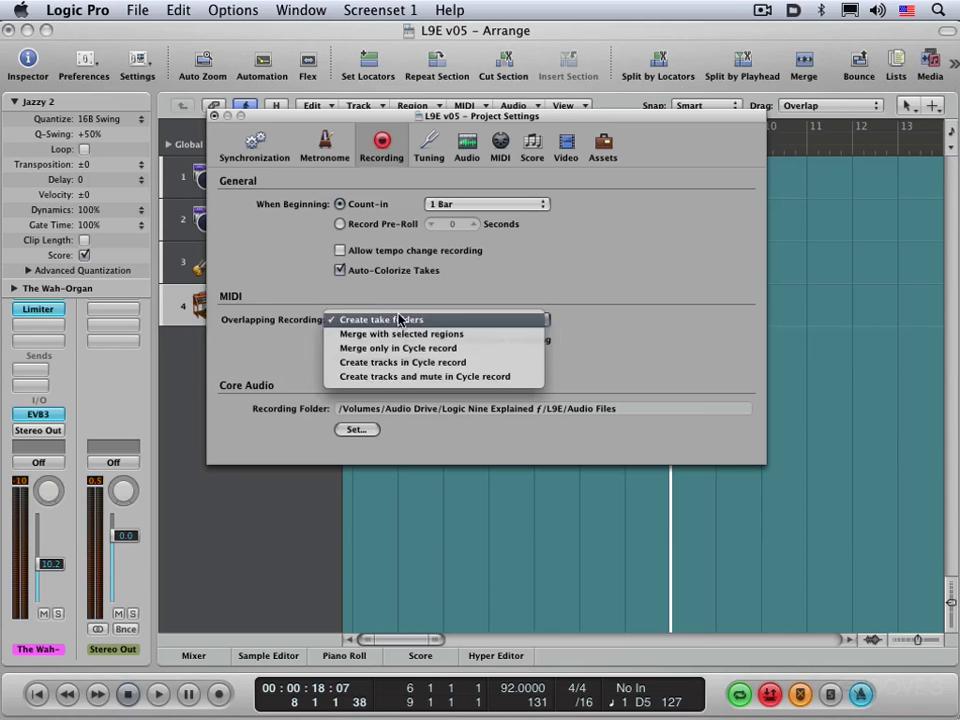
pyautogui.click(408, 377)
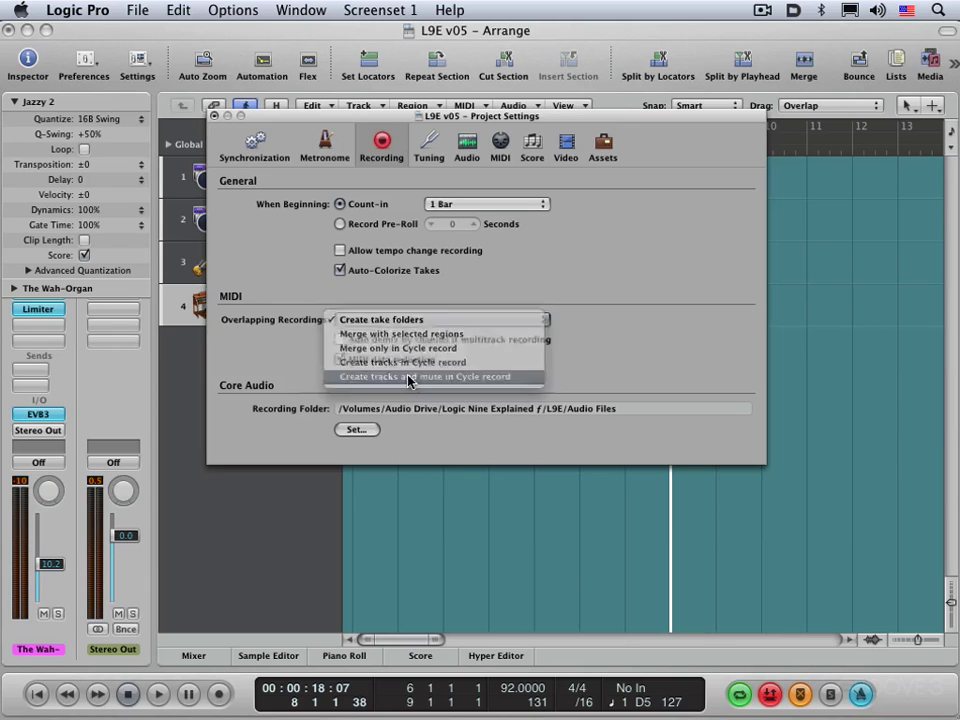
pyautogui.click(213, 117)
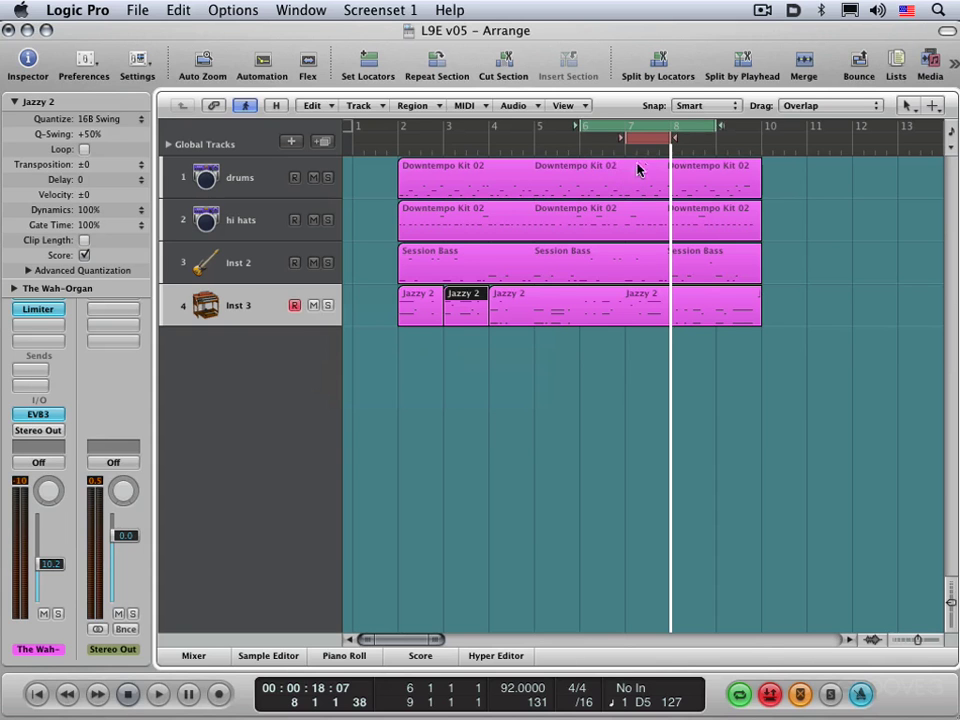
# Record several organ takes over bar 7 in cycle mode and play back the cycled section with the last take
pyautogui.press('r')
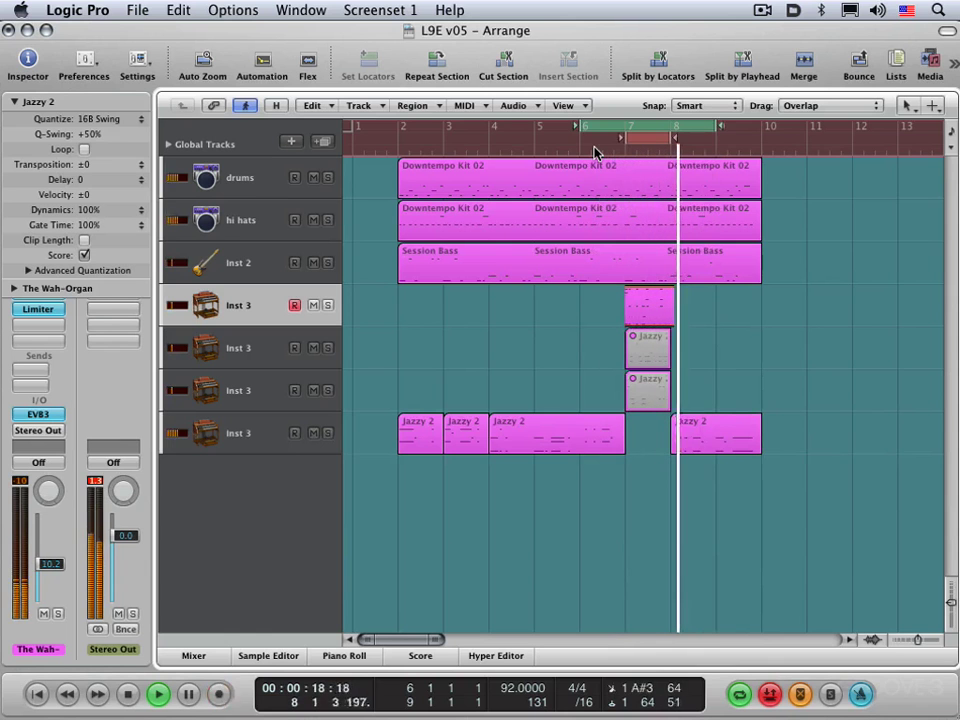
pyautogui.press('space')
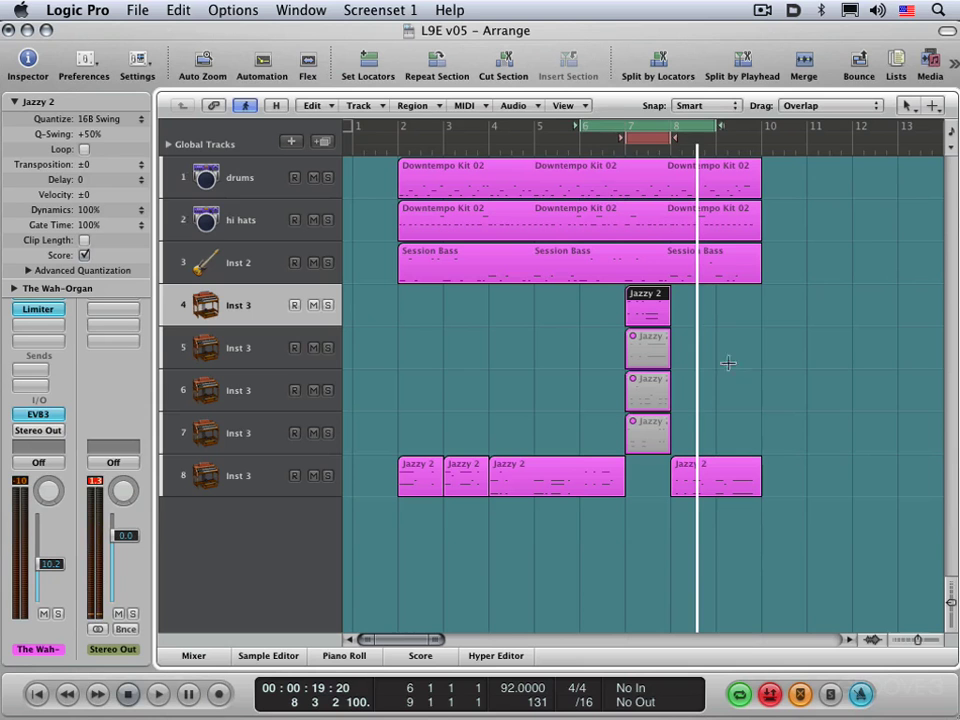
pyautogui.press('space')
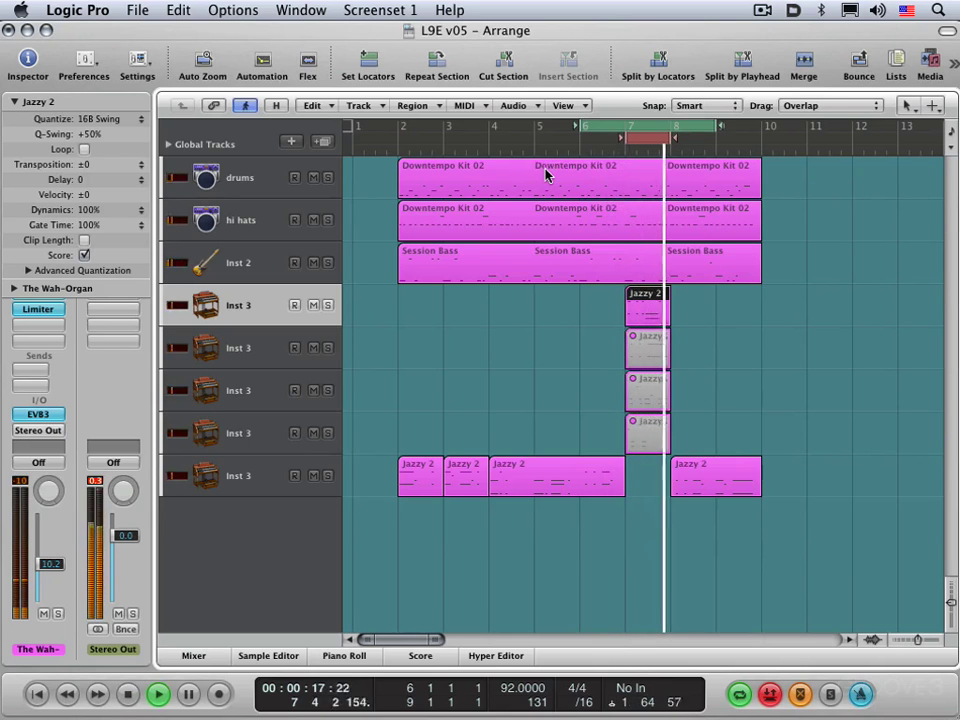
pyautogui.press('space')
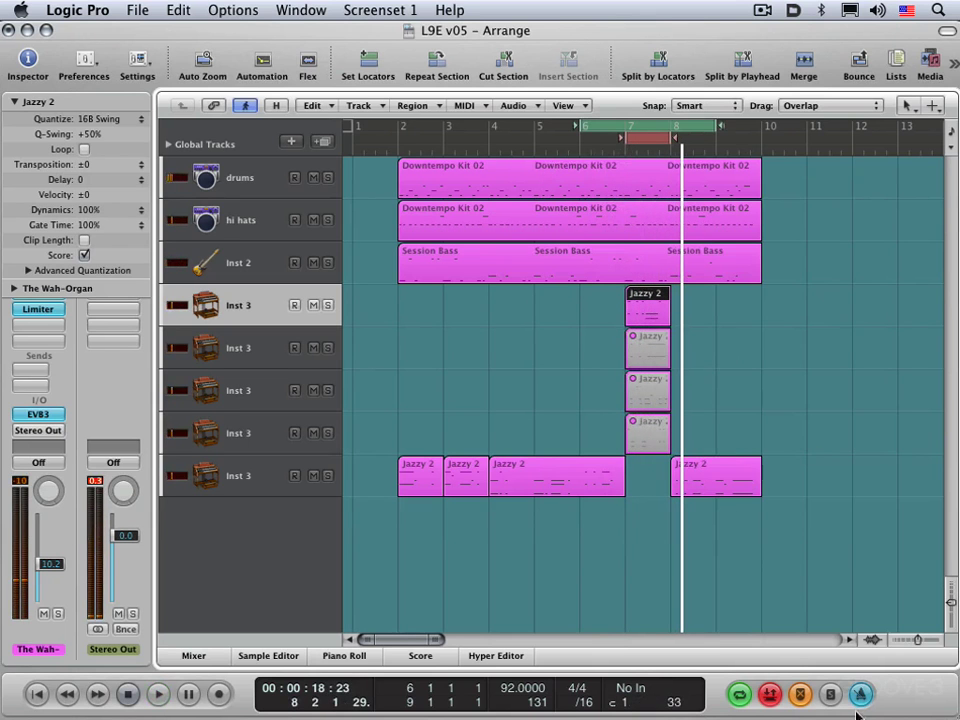
# Turn off Autopunch and Replace mode while leaving Cycle mode enabled
pyautogui.click(772, 697)
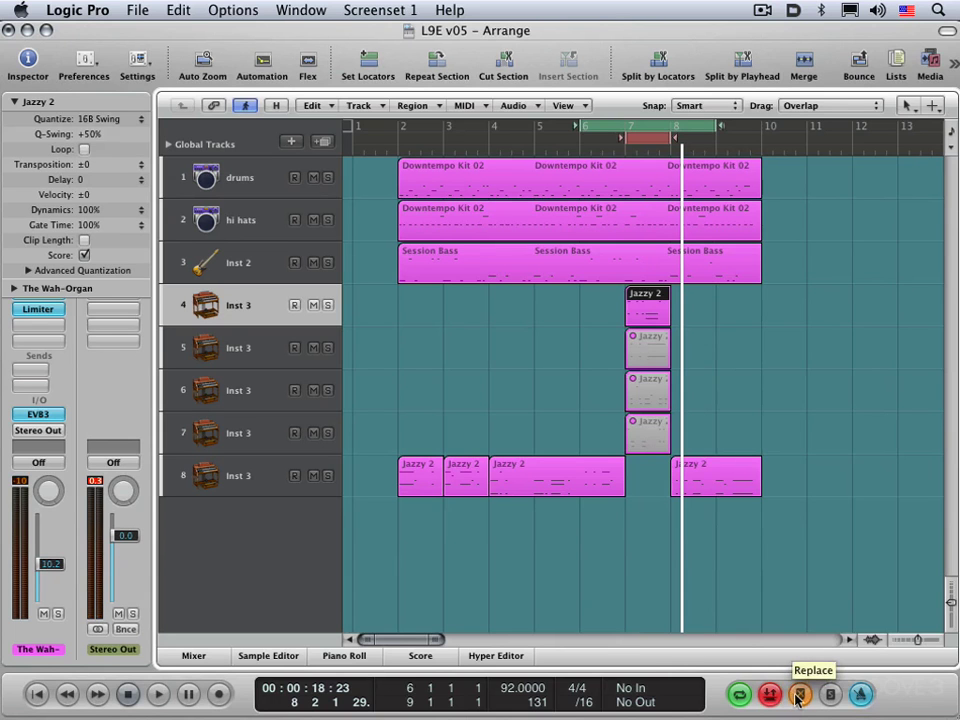
pyautogui.click(770, 694)
pyautogui.click(800, 694)
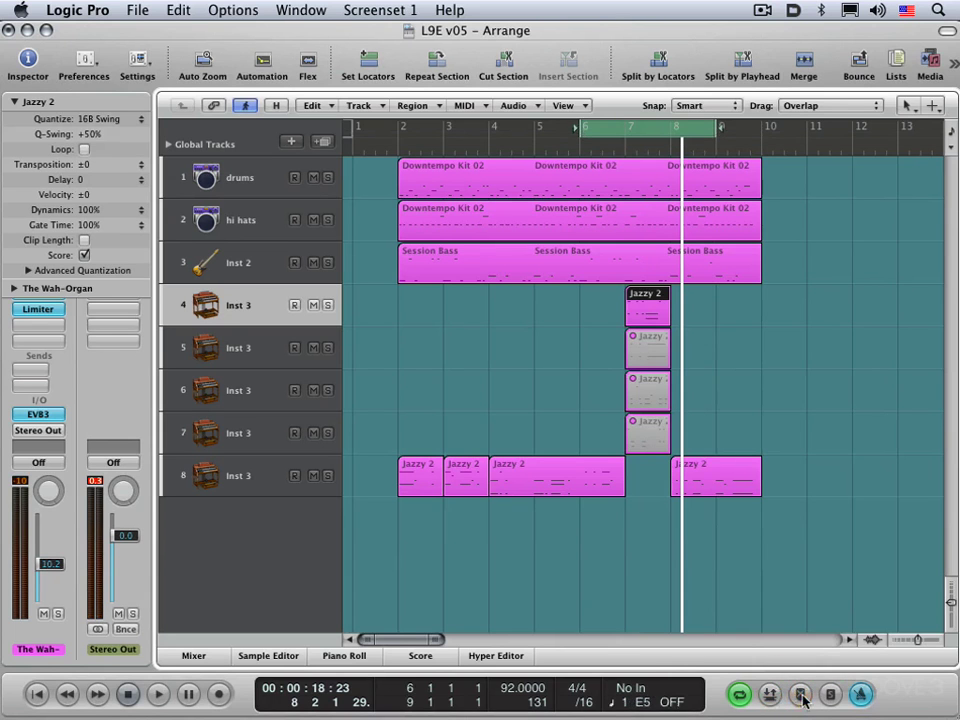
# Rename track 3 as Bass and track 4 as WahOrgan
pyautogui.doubleClick(238, 263)
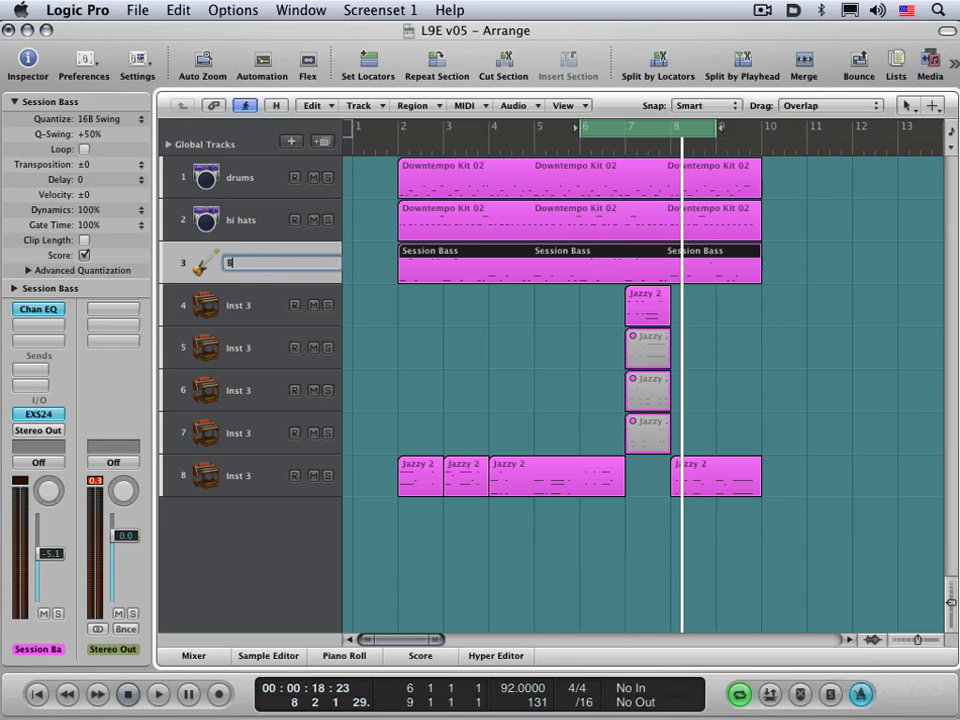
pyautogui.press('Tab')
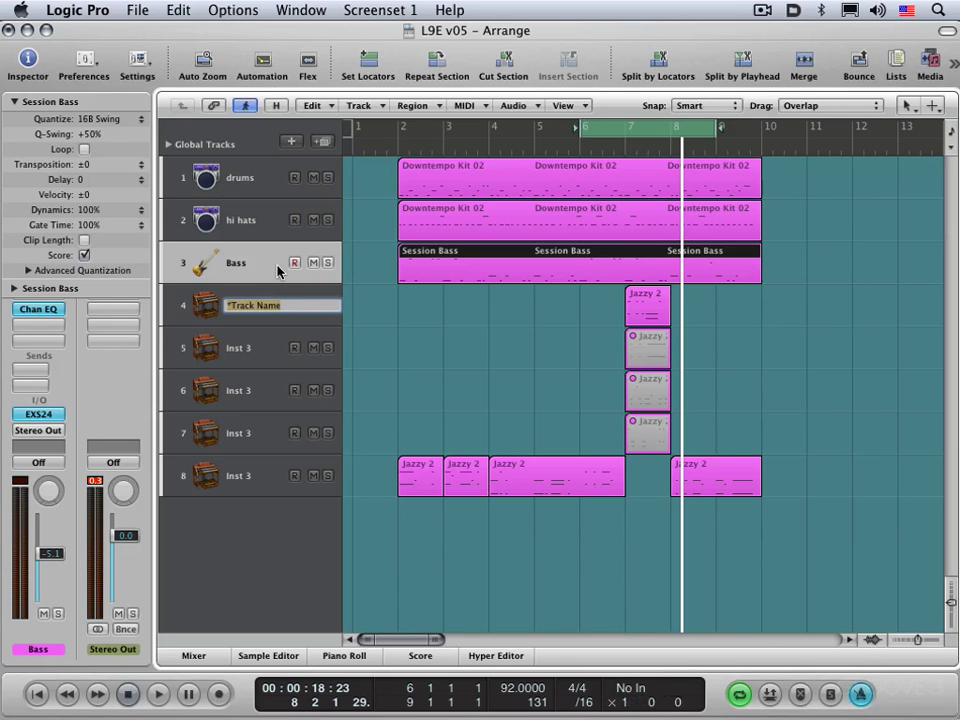
pyautogui.write('WahOrgan')
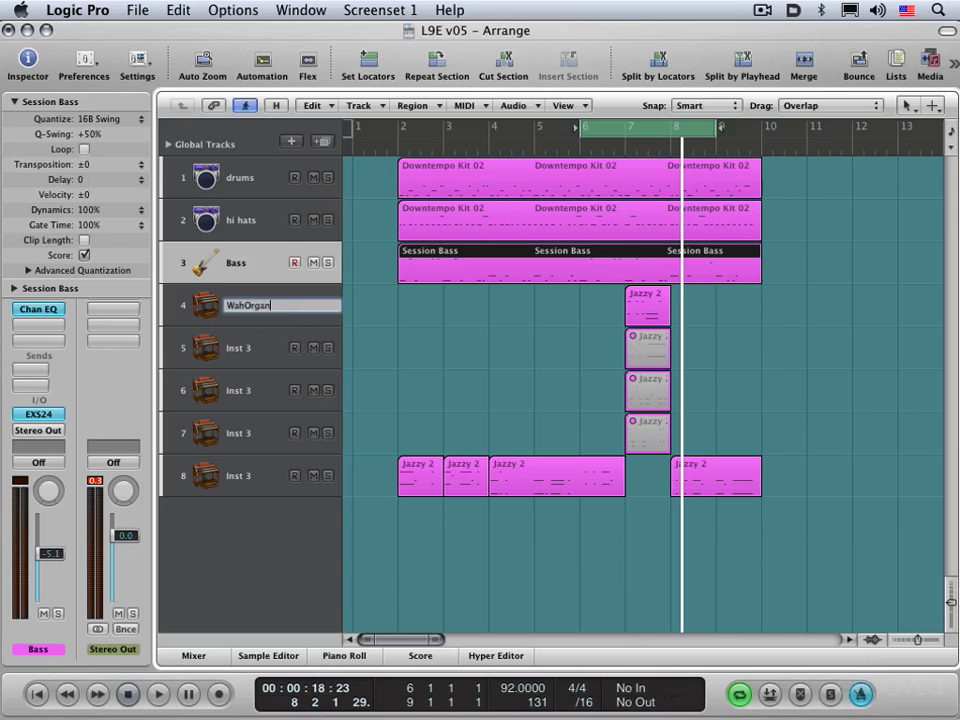
pyautogui.press('Return')
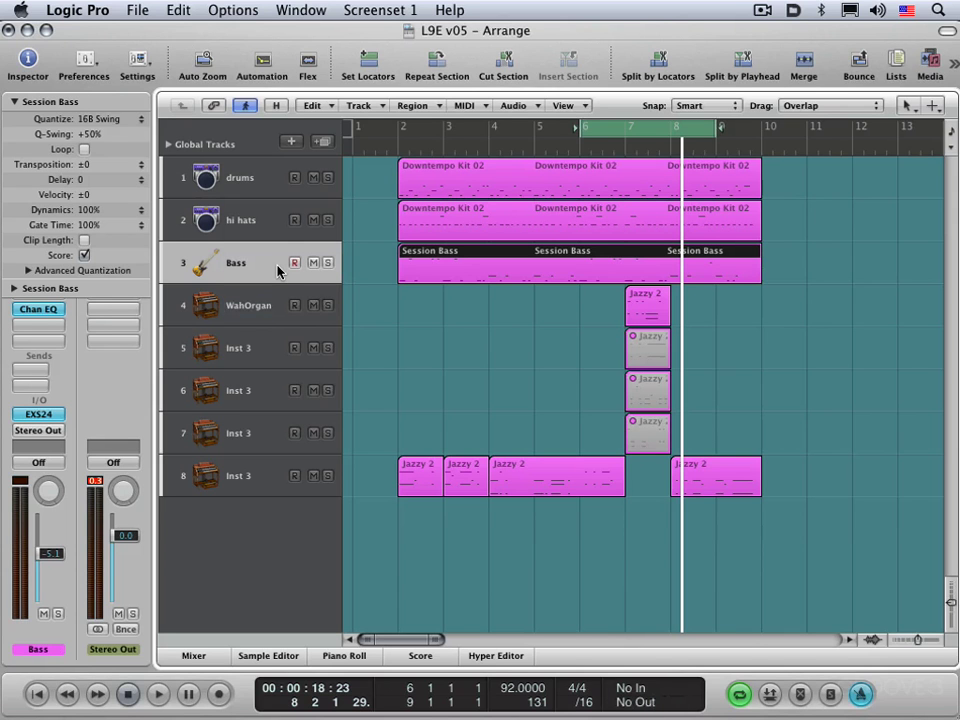